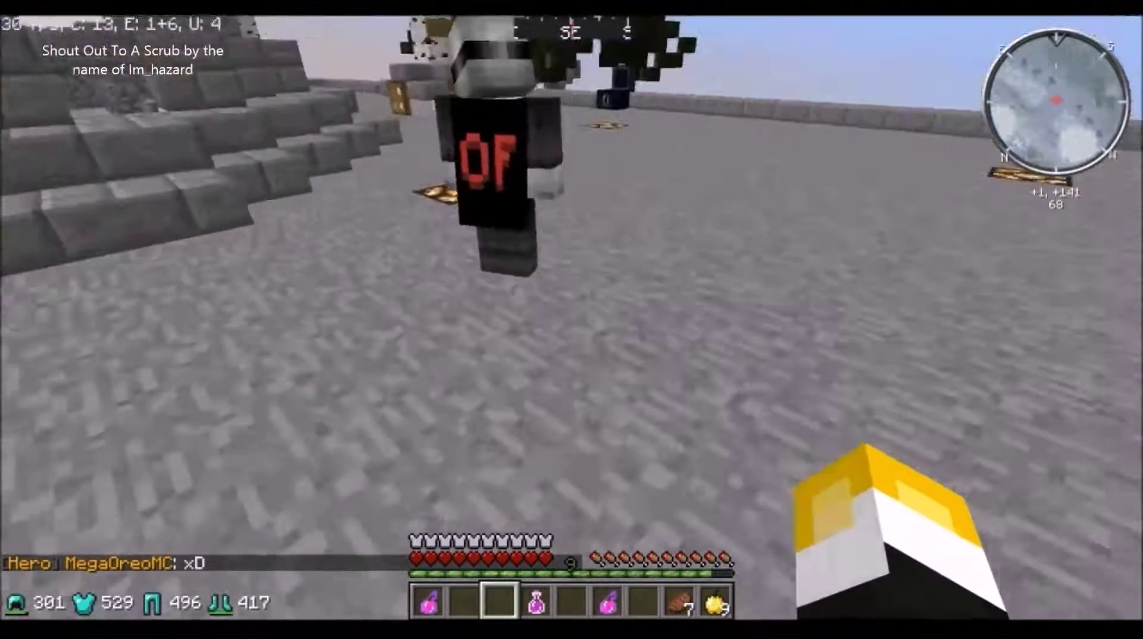
{"action": "key", "text": "w"}
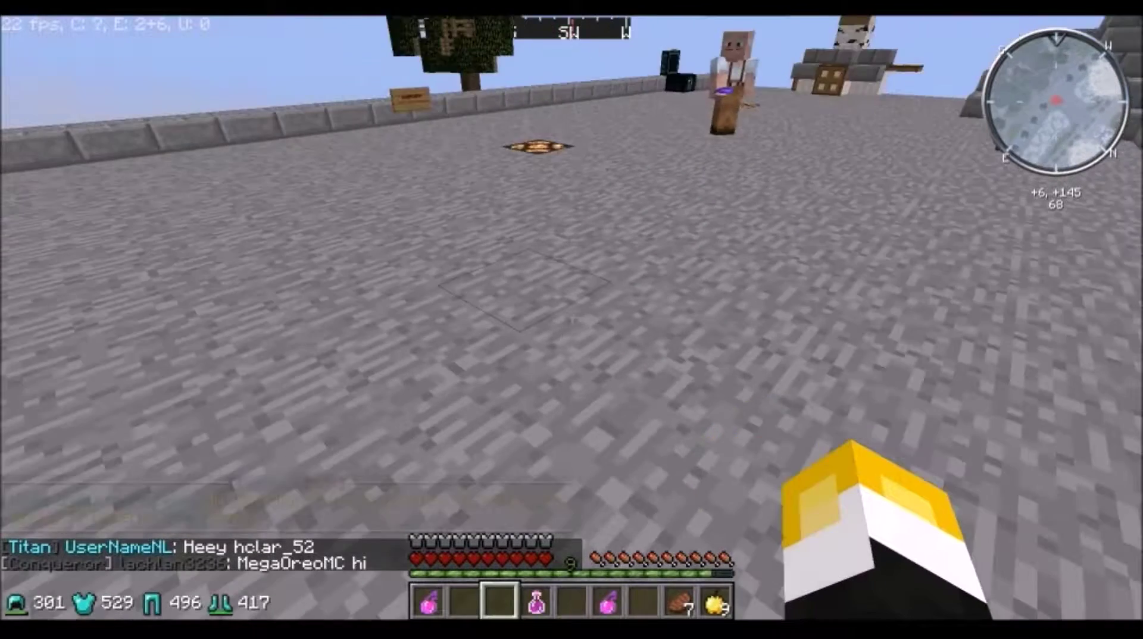
{"action": "key", "text": "w"}
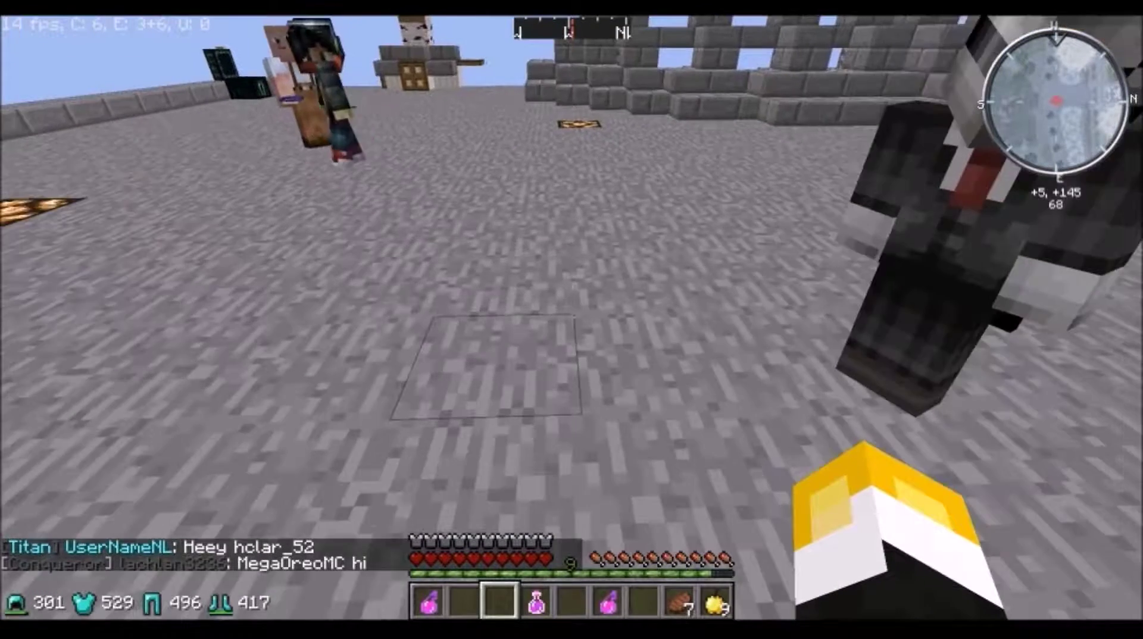
{"action": "key", "text": "w"}
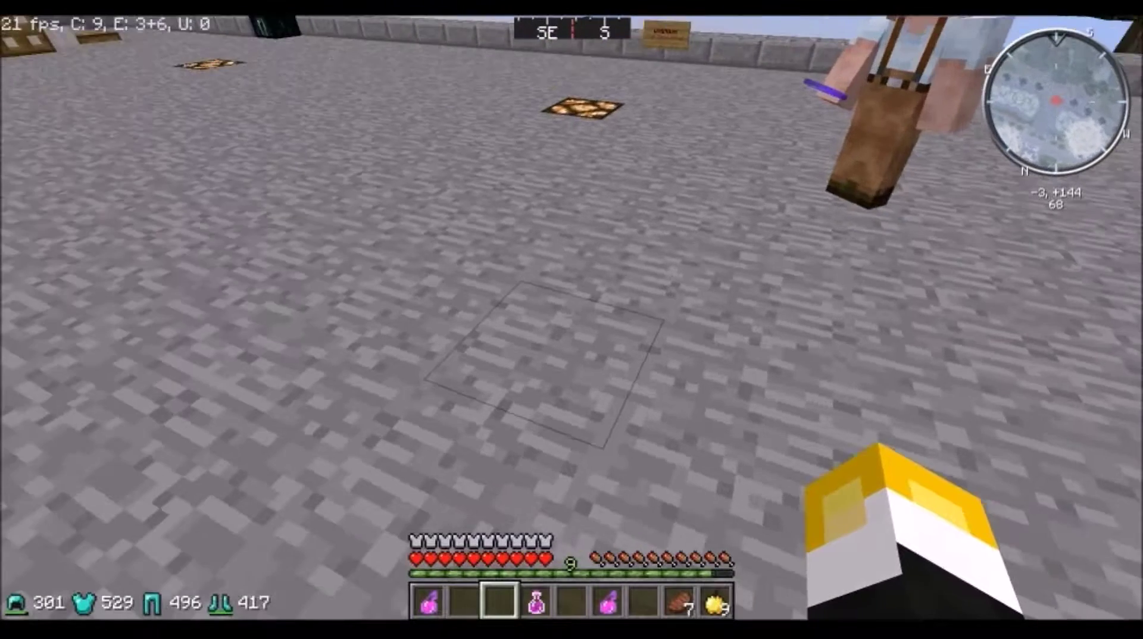
{"action": "key", "text": "w"}
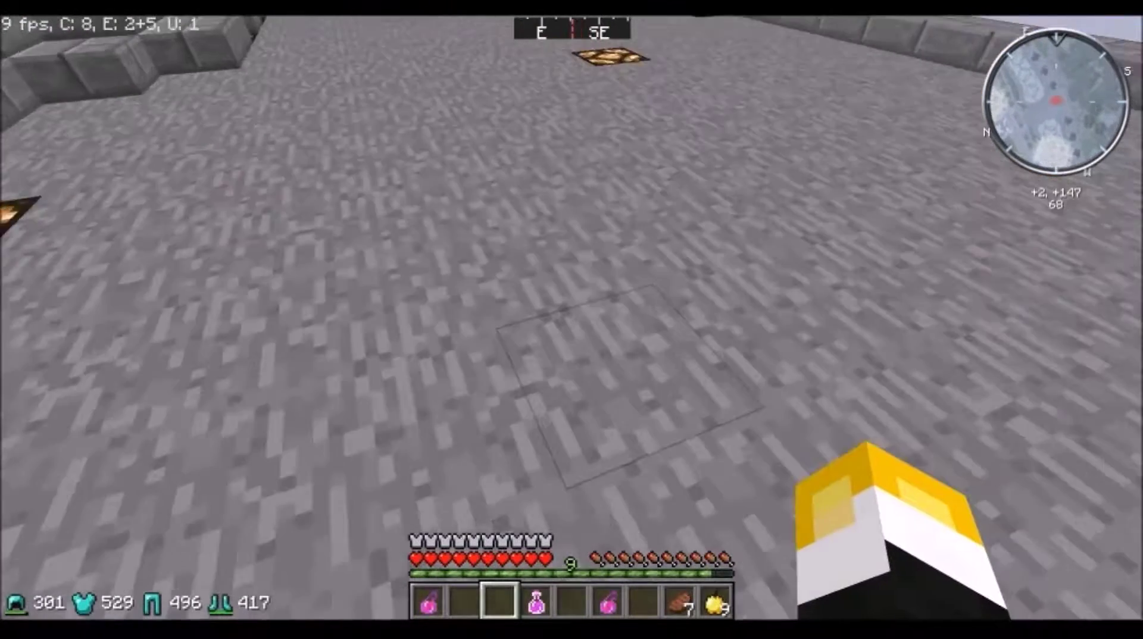
Check the Sprint key binding in the game's control settings and return to the game
{"action": "key", "text": "Escape"}
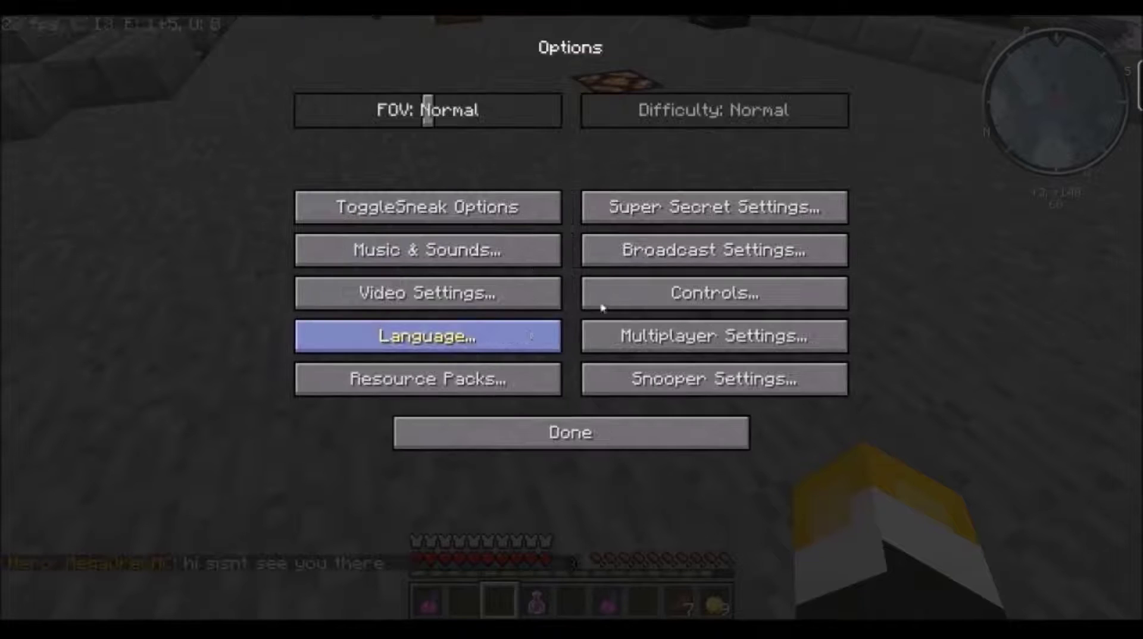
{"action": "left_click", "coordinate": [658, 293]}
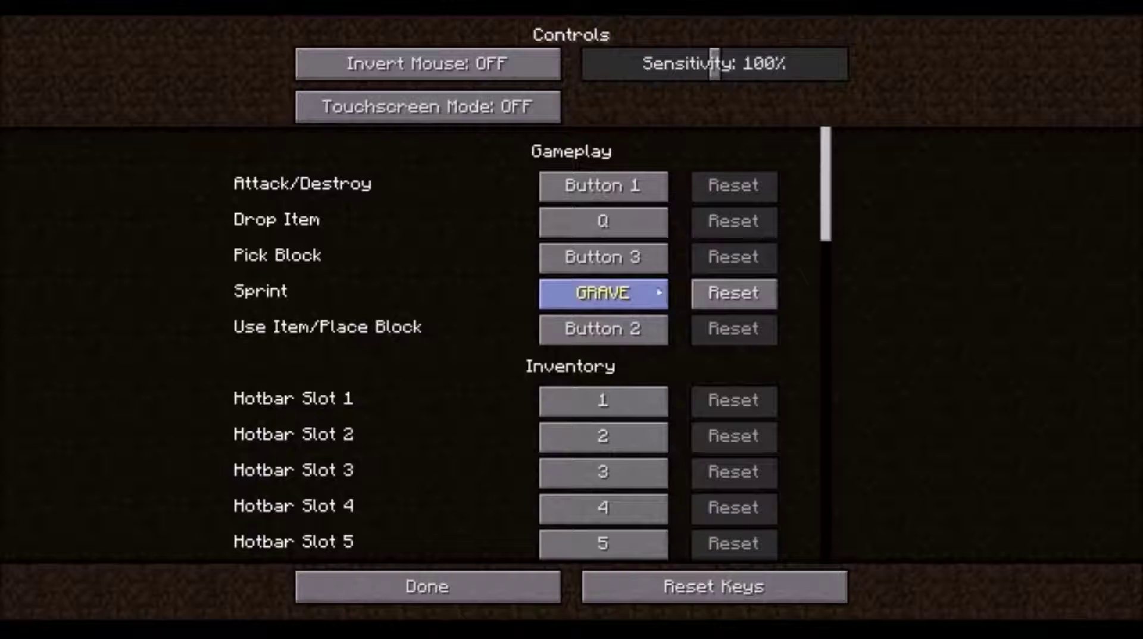
{"action": "left_click", "coordinate": [466, 572]}
{"action": "key", "text": "Escape"}
{"action": "key", "text": "Escape"}
{"action": "left_click", "coordinate": [502, 196]}
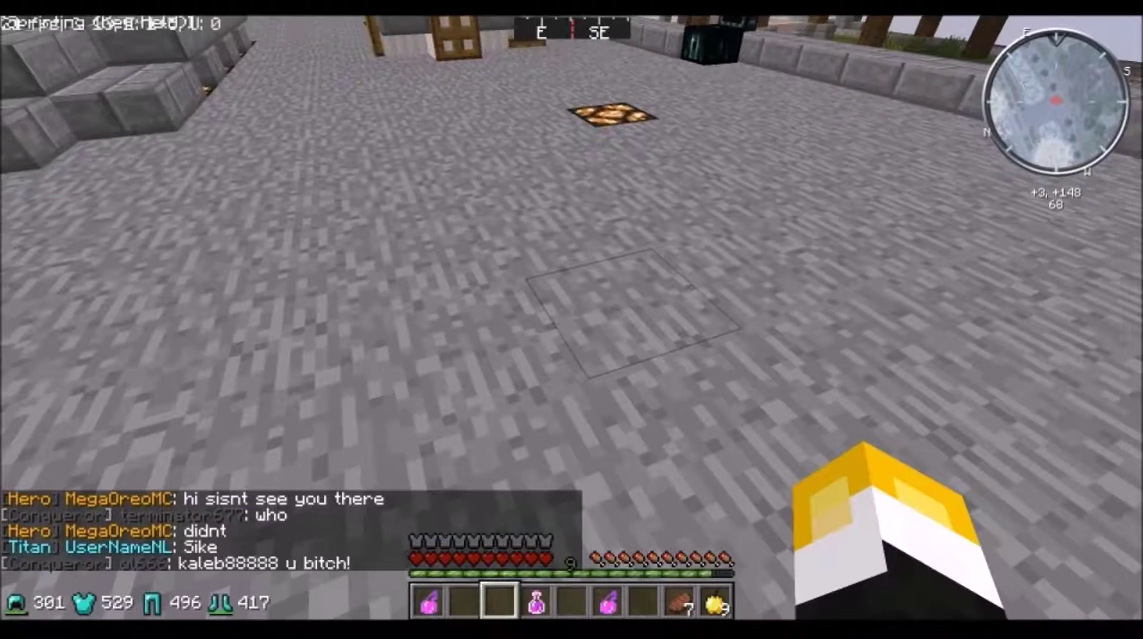
Try out toggled sprinting by running and jumping around the stone plaza
{"action": "key", "text": "w"}
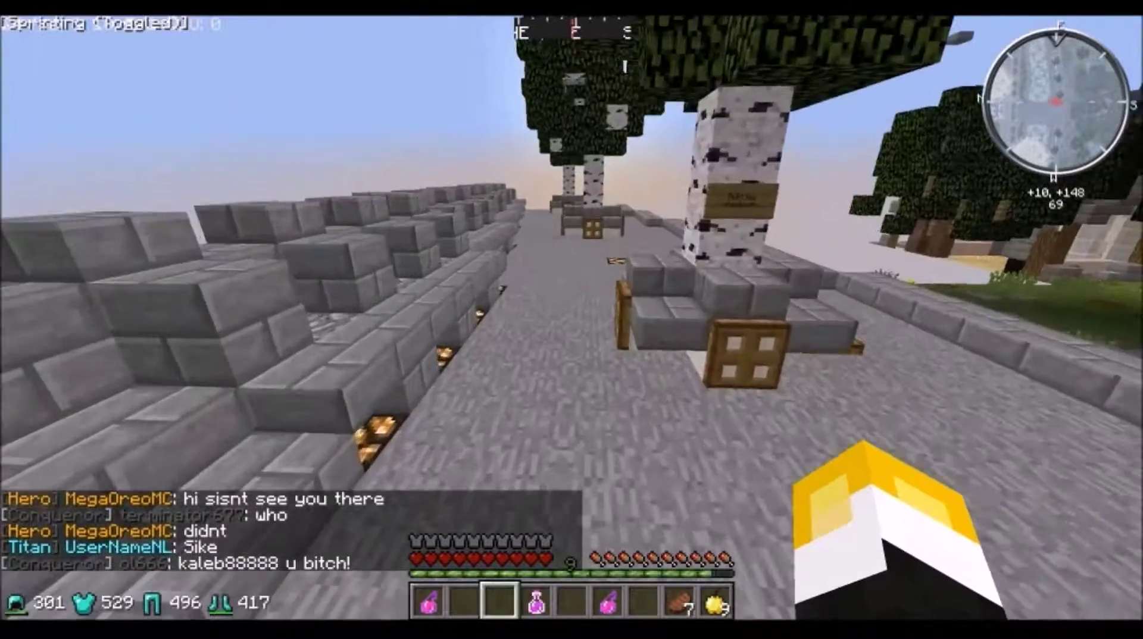
{"action": "key", "text": "s"}
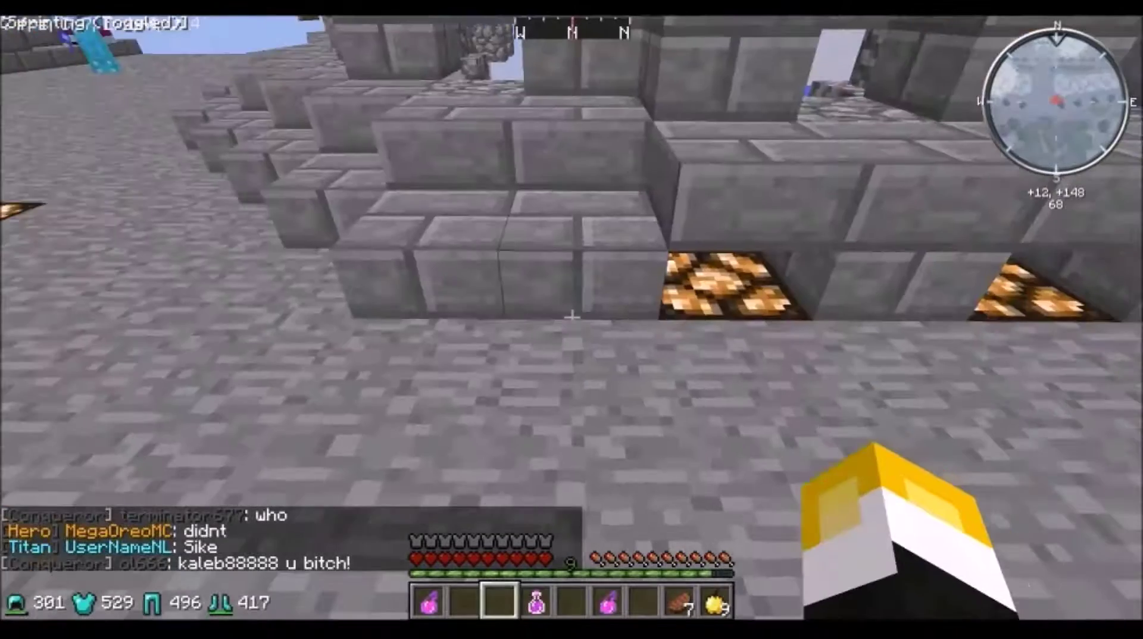
{"action": "key", "text": "space"}
{"action": "key", "text": "w"}
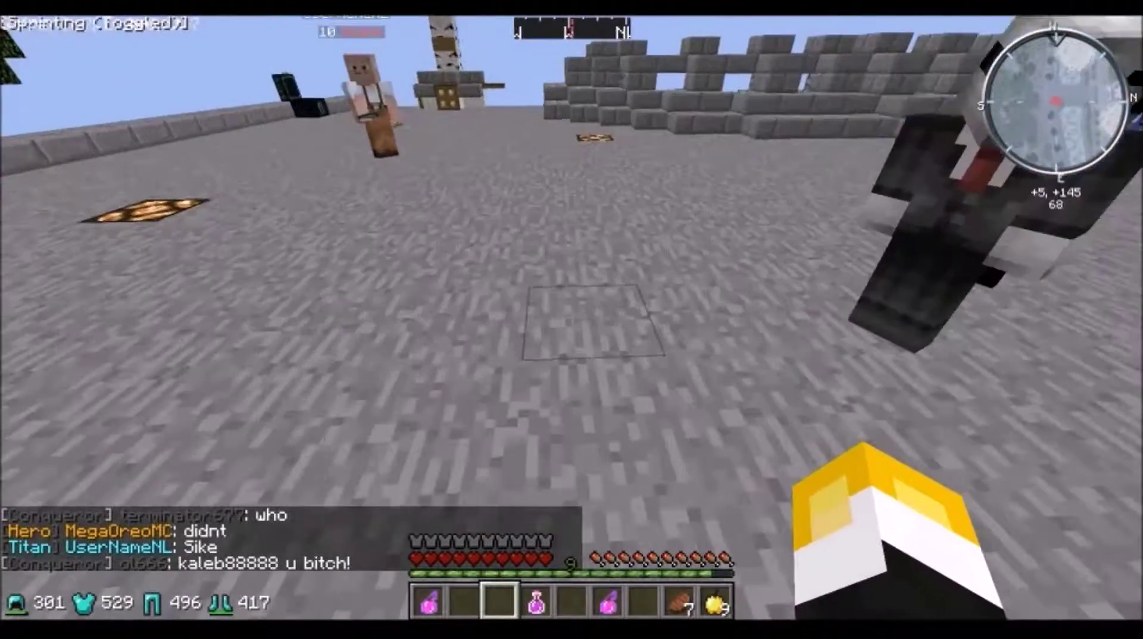
{"action": "key", "text": "w"}
Drink the Strength II potion from hotbar slot 4 and drop the empty glass bottle
{"action": "key", "text": "4"}
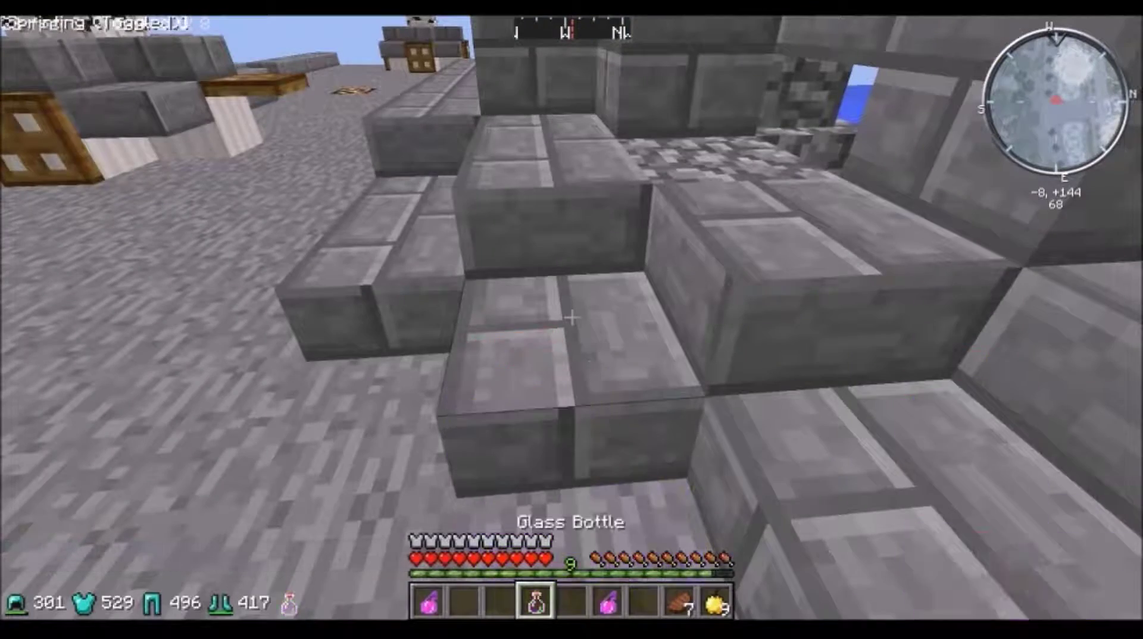
{"action": "key", "text": "w"}
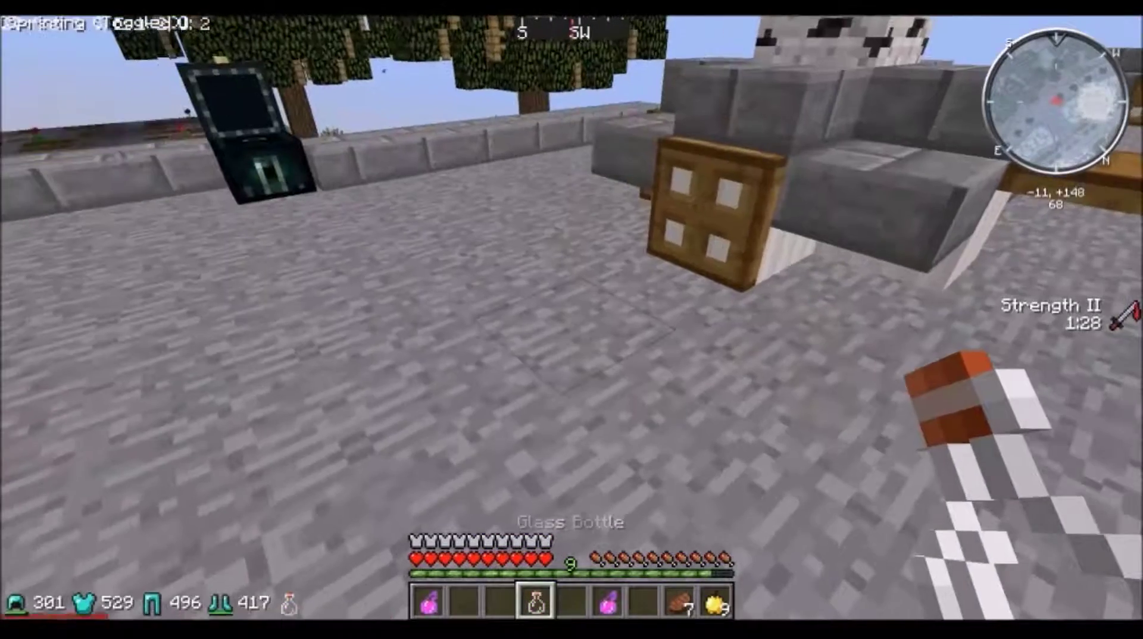
{"action": "key", "text": "q"}
{"action": "key", "text": "Escape"}
{"action": "key", "text": "Escape"}
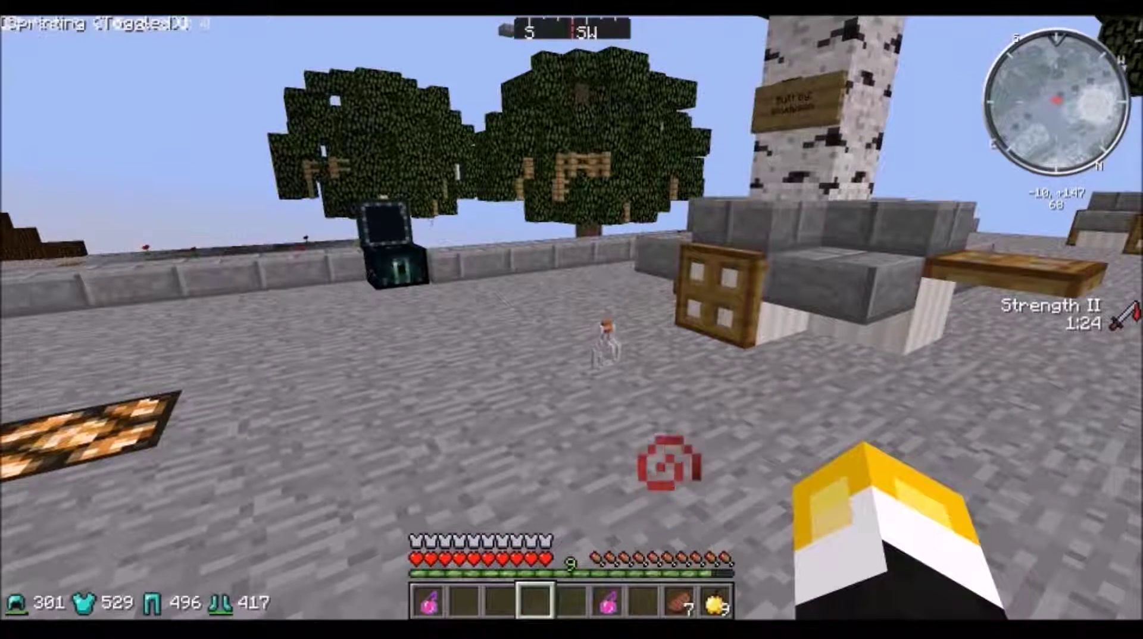
{"action": "key", "text": "Escape"}
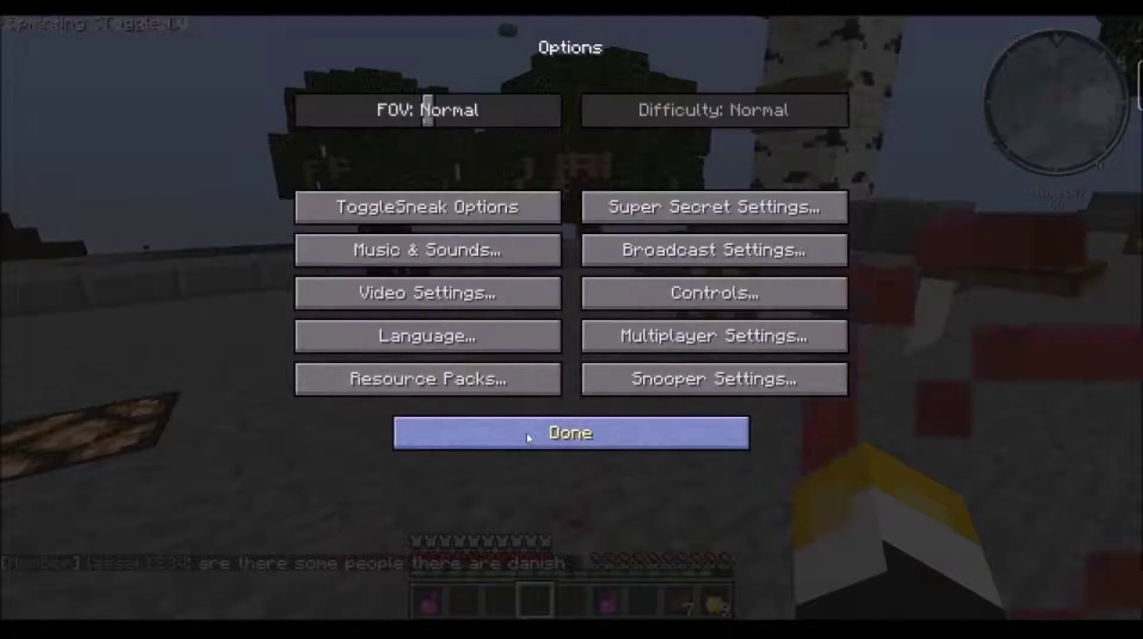
{"action": "left_click", "coordinate": [558, 197]}
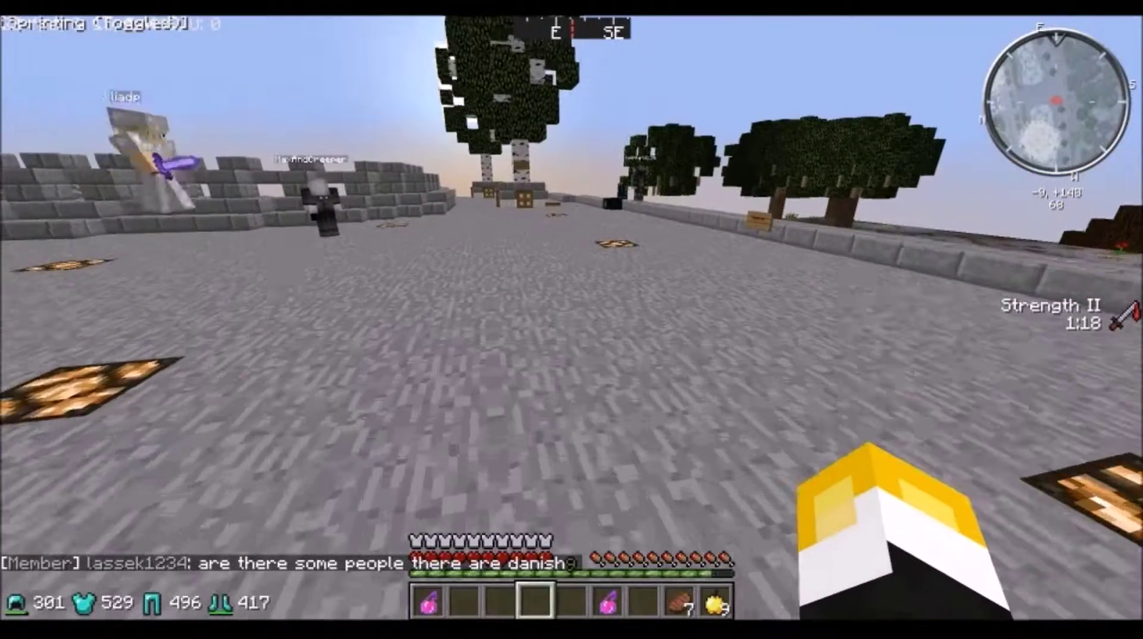
Sprint east across the plaza, past the other players and over the birch tree planter
{"action": "key", "text": "w"}
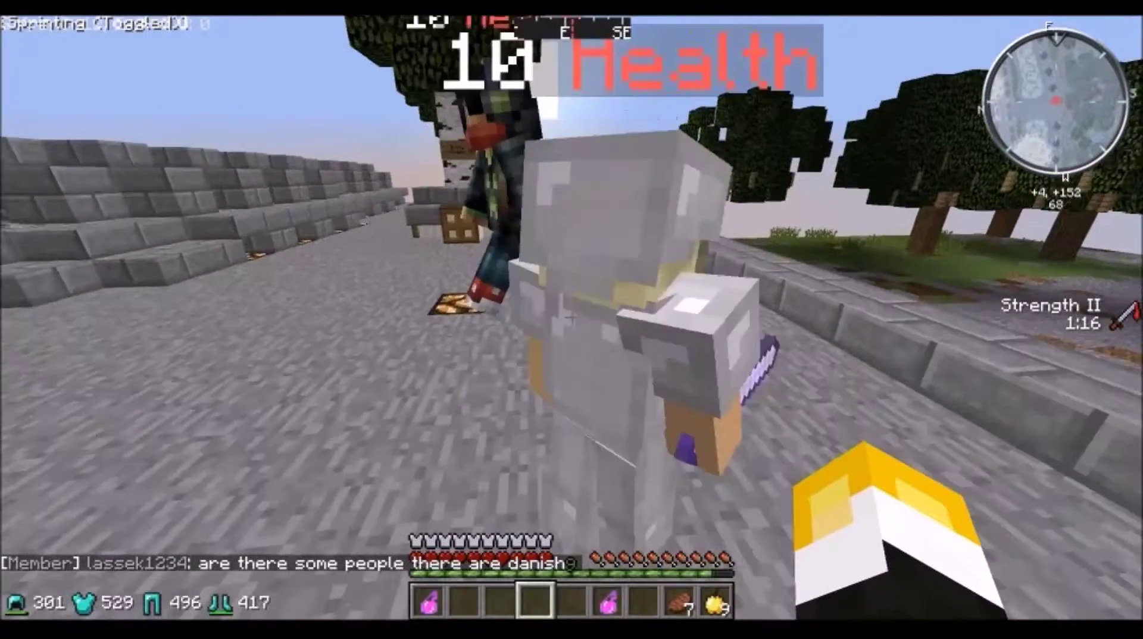
{"action": "key", "text": "w"}
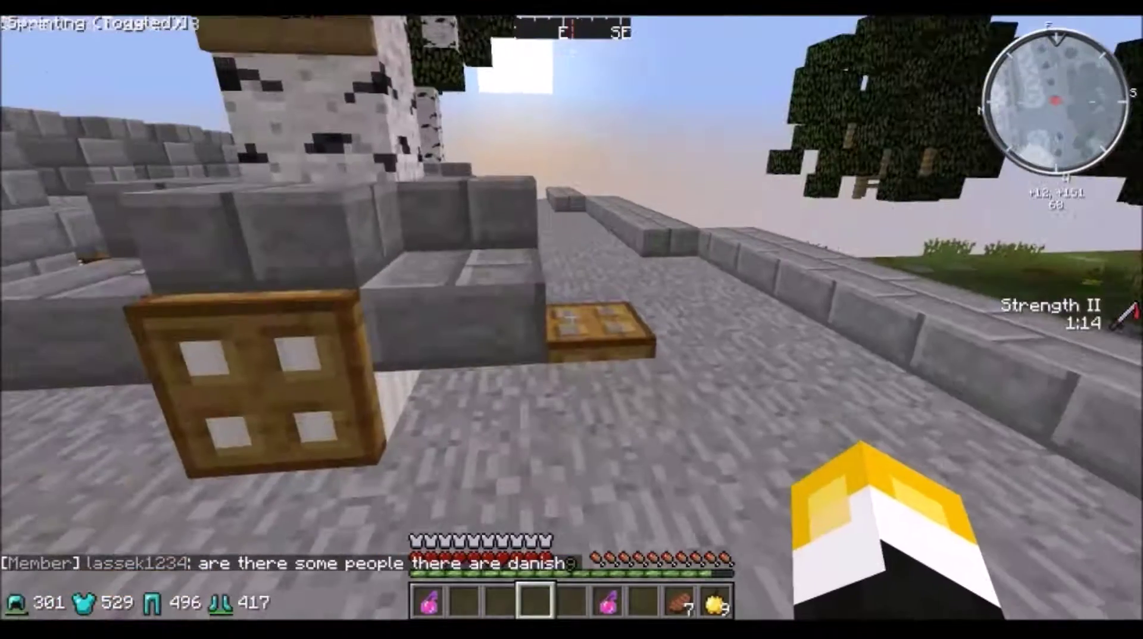
{"action": "key", "text": "w"}
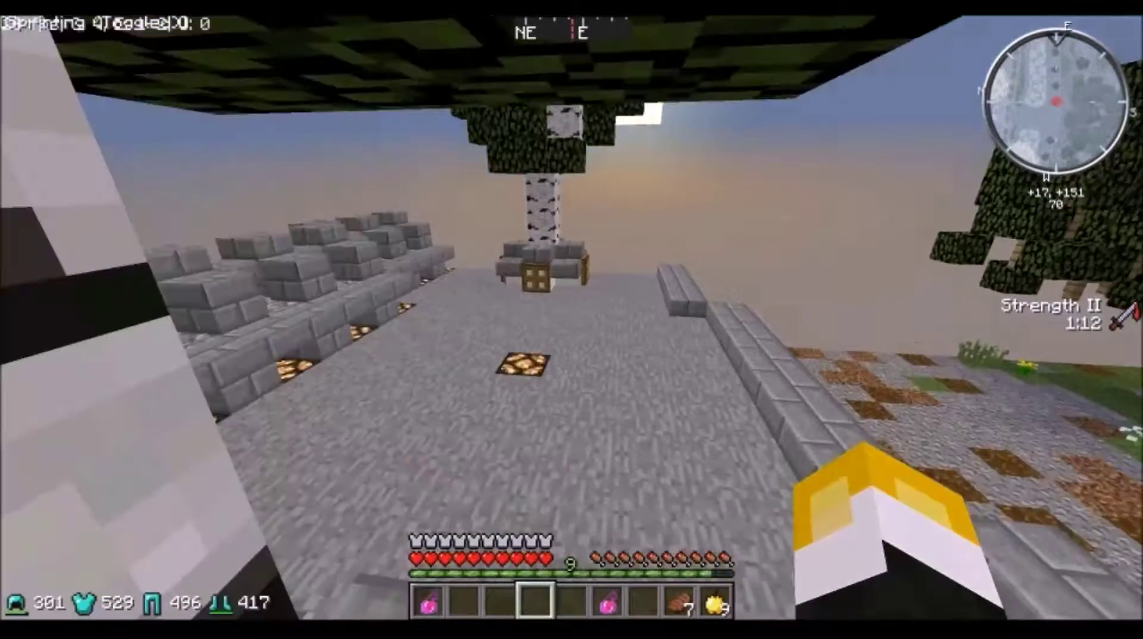
{"action": "key", "text": "w"}
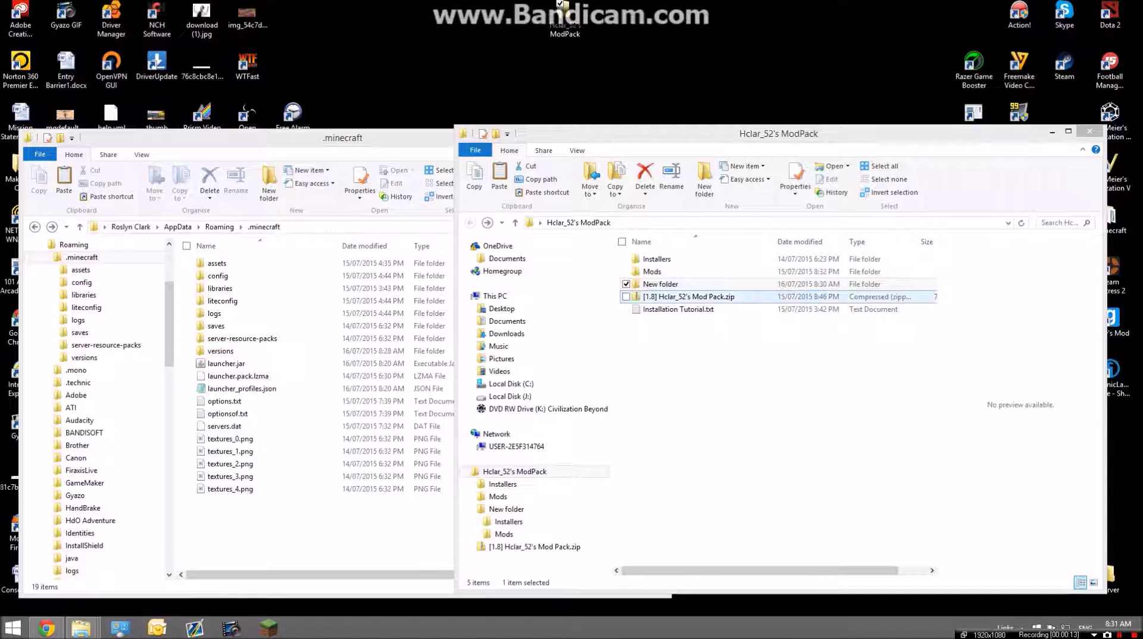
In File Explorer, extract the [1.8] mod pack zip into its current folder with 7-Zip
{"action": "right_click", "coordinate": [687, 297]}
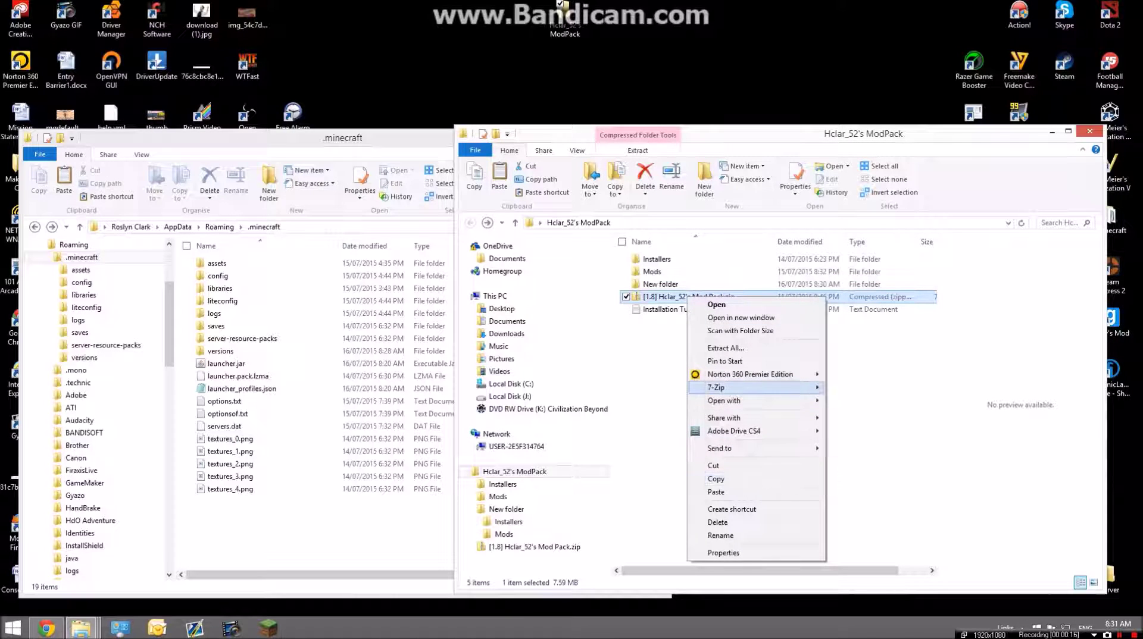
{"action": "mouse_move", "coordinate": [716, 388]}
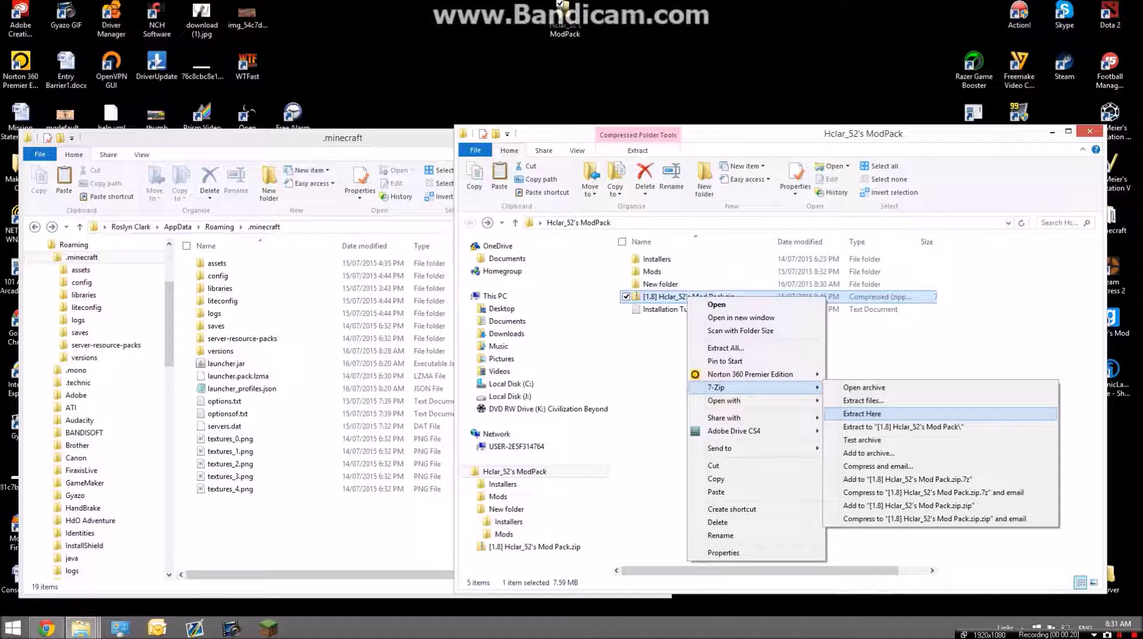
{"action": "left_click", "coordinate": [862, 414]}
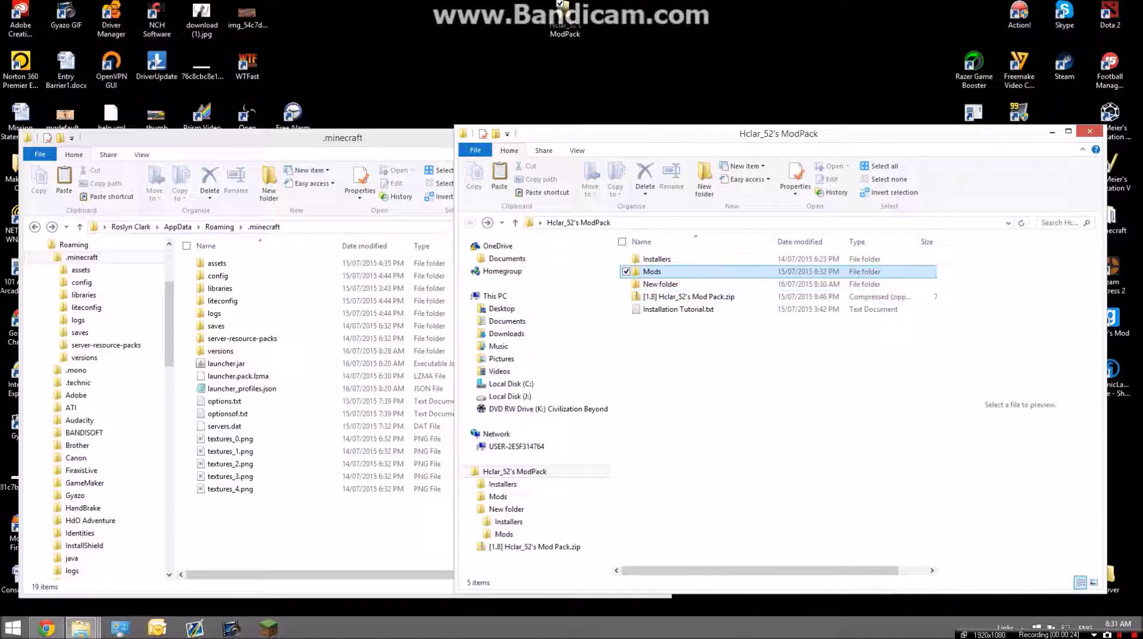
Copy all eight mod files from the mod pack's Mods folder
{"action": "double_click", "coordinate": [652, 272]}
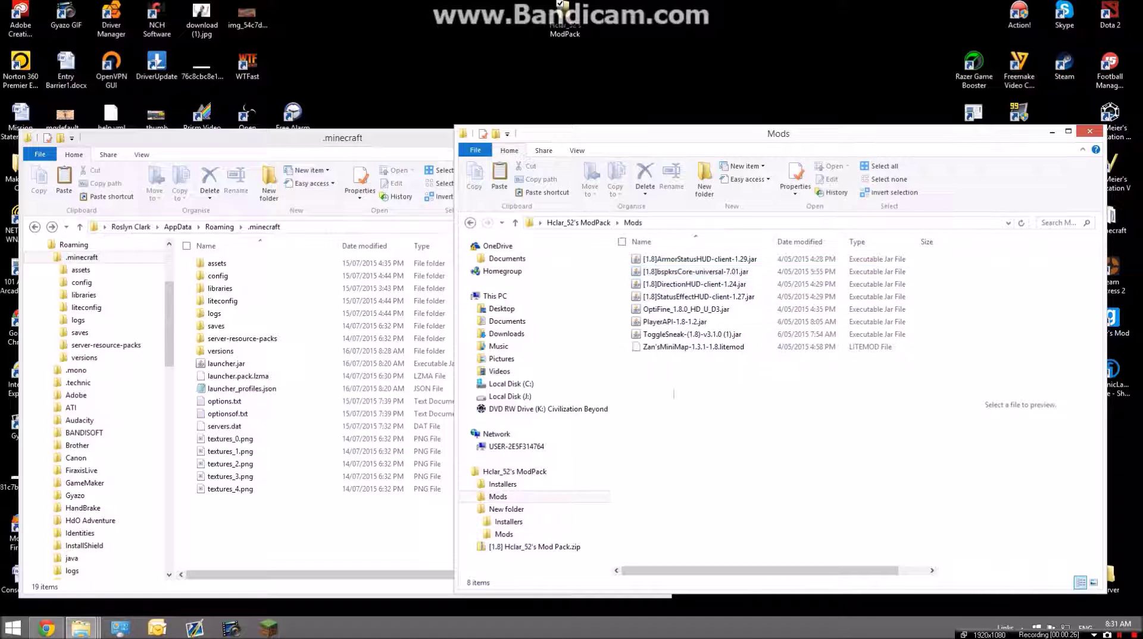
{"action": "left_click_drag", "start_coordinate": [663, 398], "coordinate": [673, 258]}
{"action": "right_click", "coordinate": [675, 277]}
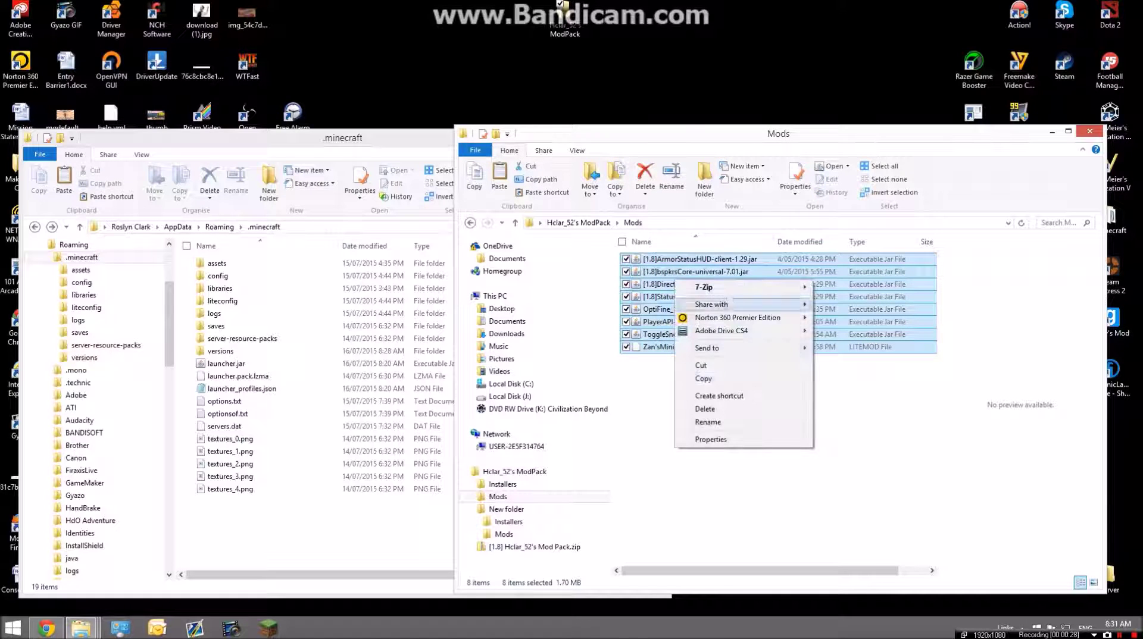
{"action": "left_click", "coordinate": [703, 378]}
Create a folder named mods in the .minecraft directory and paste the copied mod files into it
{"action": "left_click", "coordinate": [357, 524]}
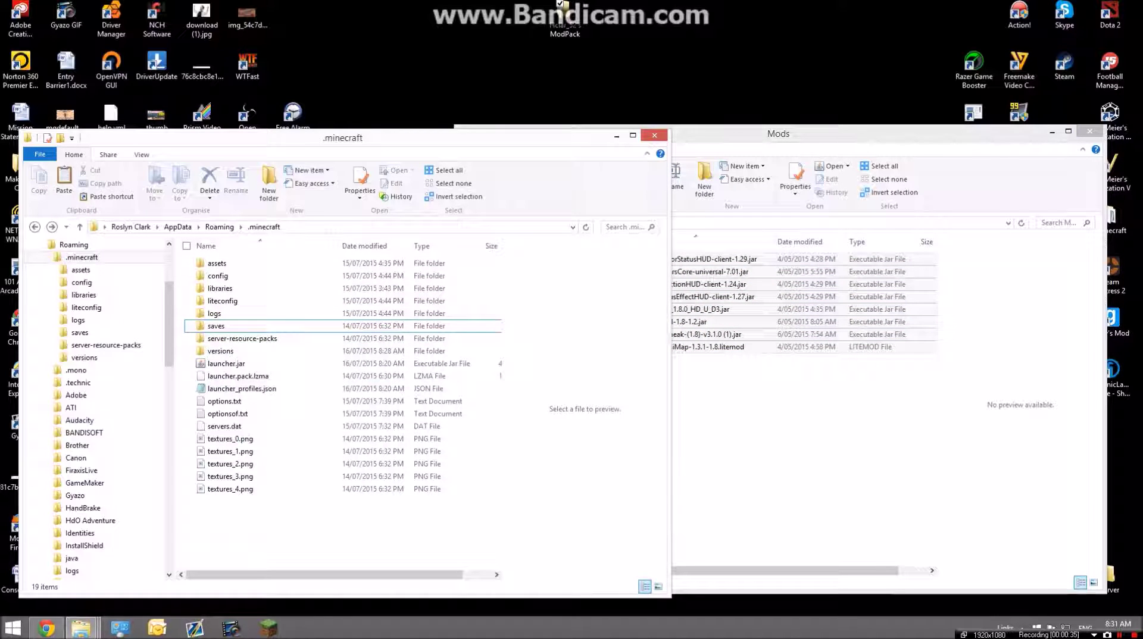
{"action": "right_click", "coordinate": [271, 320]}
{"action": "mouse_move", "coordinate": [309, 490]}
{"action": "left_click", "coordinate": [462, 489]}
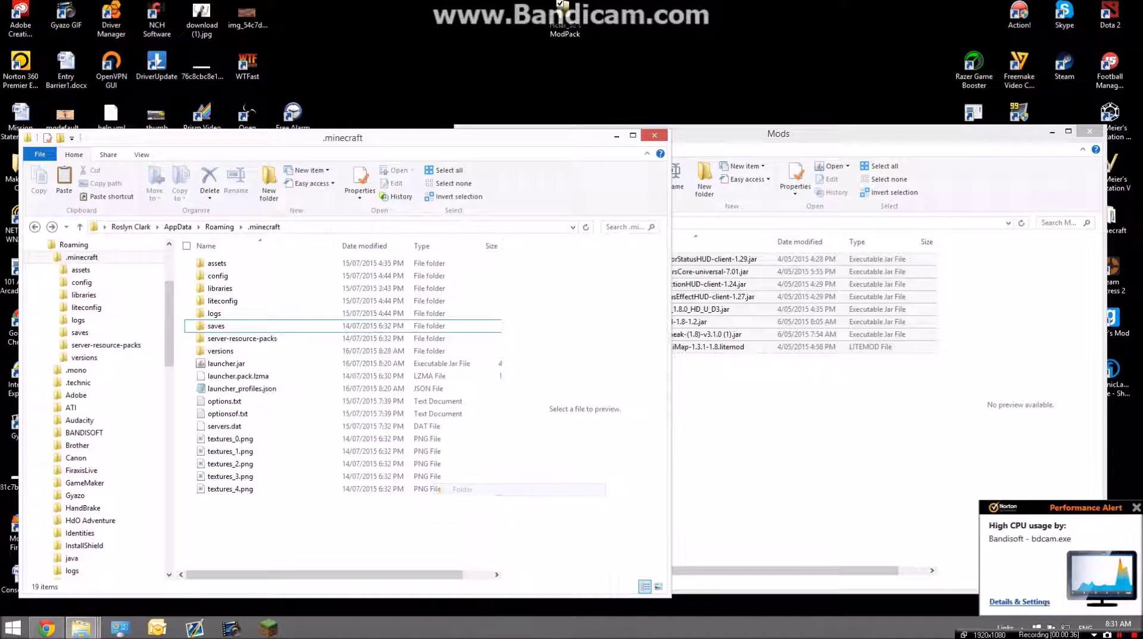
{"action": "type", "text": "mods"}
{"action": "key", "text": "Return"}
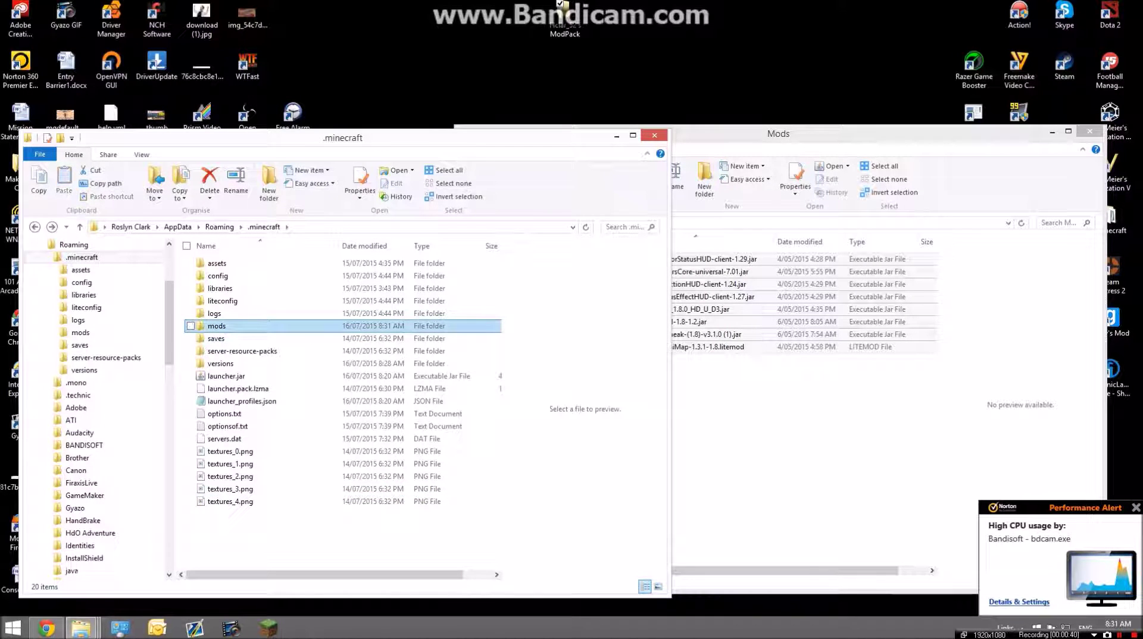
{"action": "key", "text": "Return"}
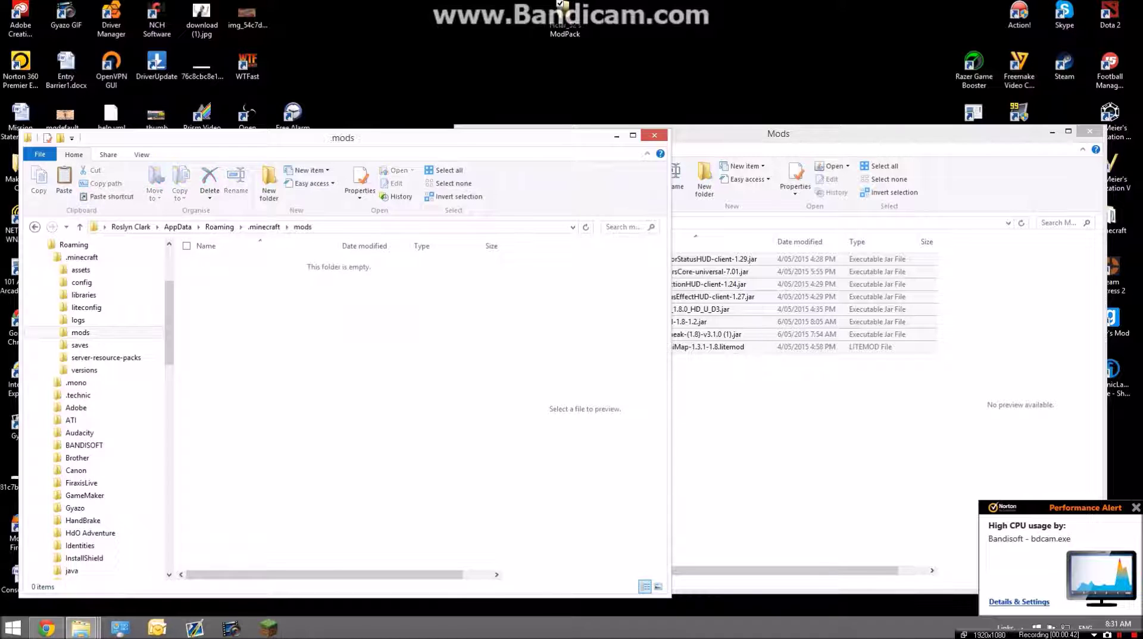
{"action": "key", "text": "ctrl+v"}
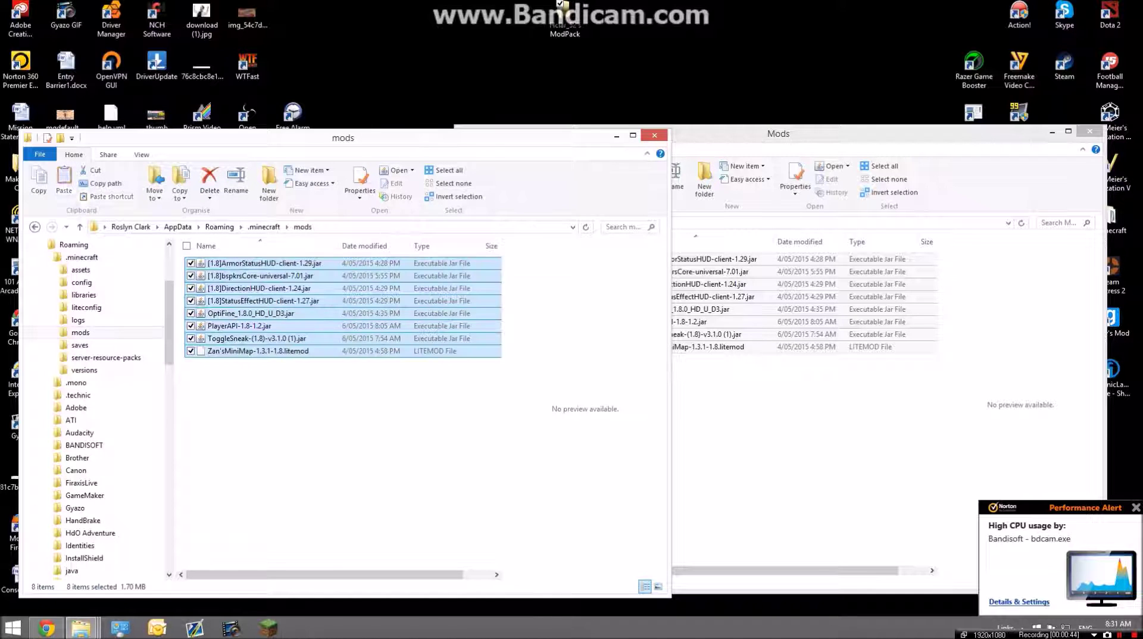
Run forge-1.8-11.14.1.1334-installer.jar from the mod pack's Installers folder and install the Forge client into .minecraft
{"action": "key", "text": "alt+Tab"}
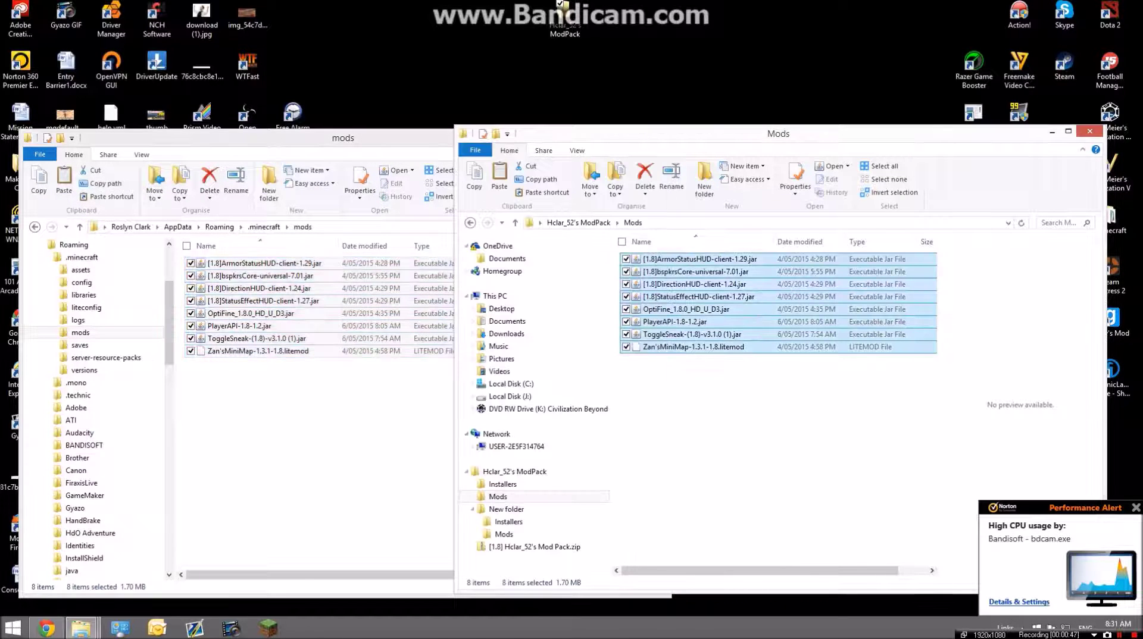
{"action": "left_click", "coordinate": [469, 223]}
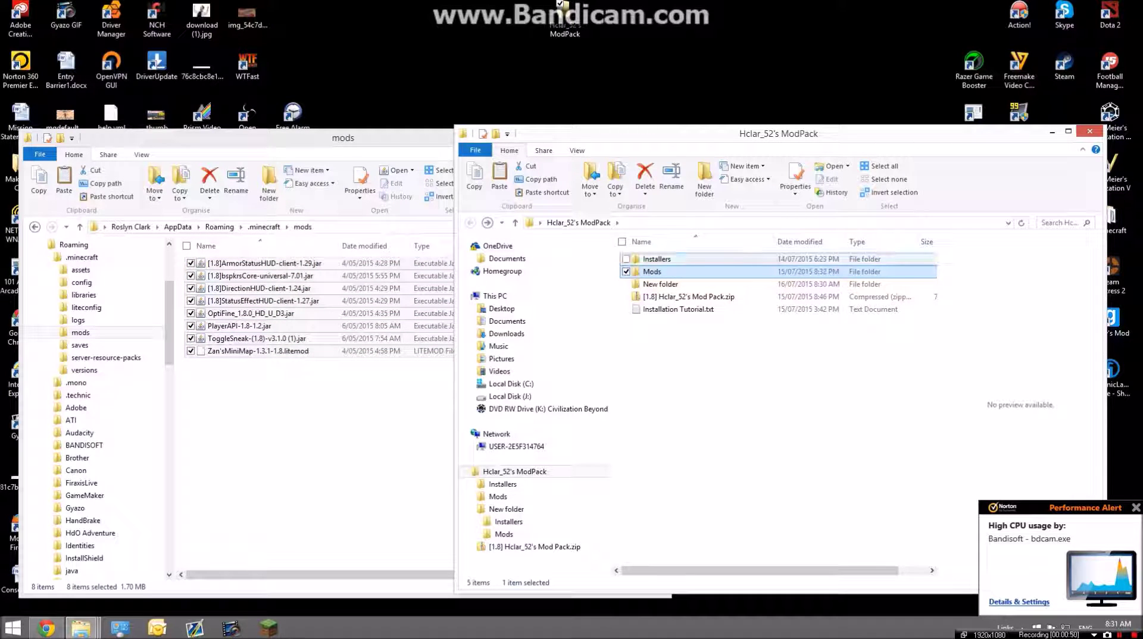
{"action": "double_click", "coordinate": [655, 259]}
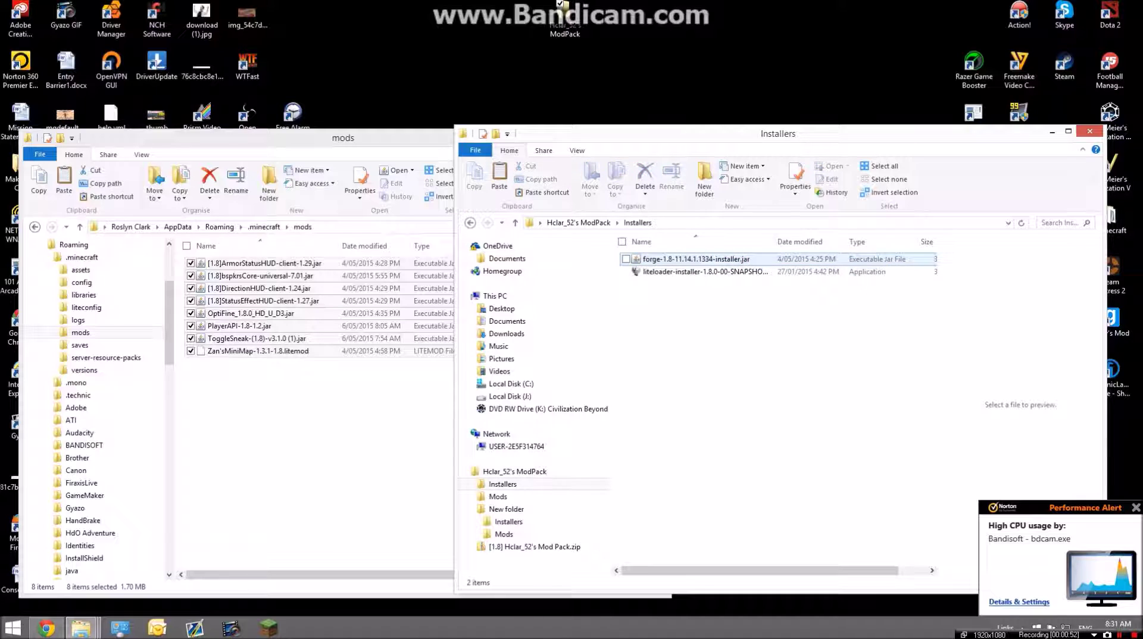
{"action": "left_click", "coordinate": [654, 259]}
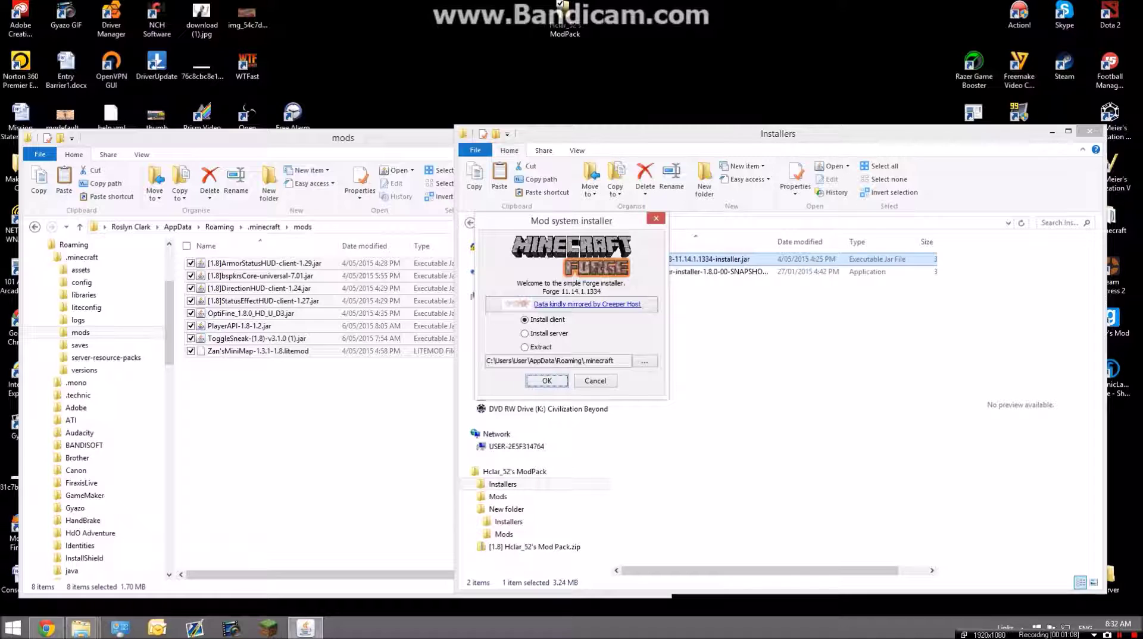
{"action": "left_click", "coordinate": [546, 381]}
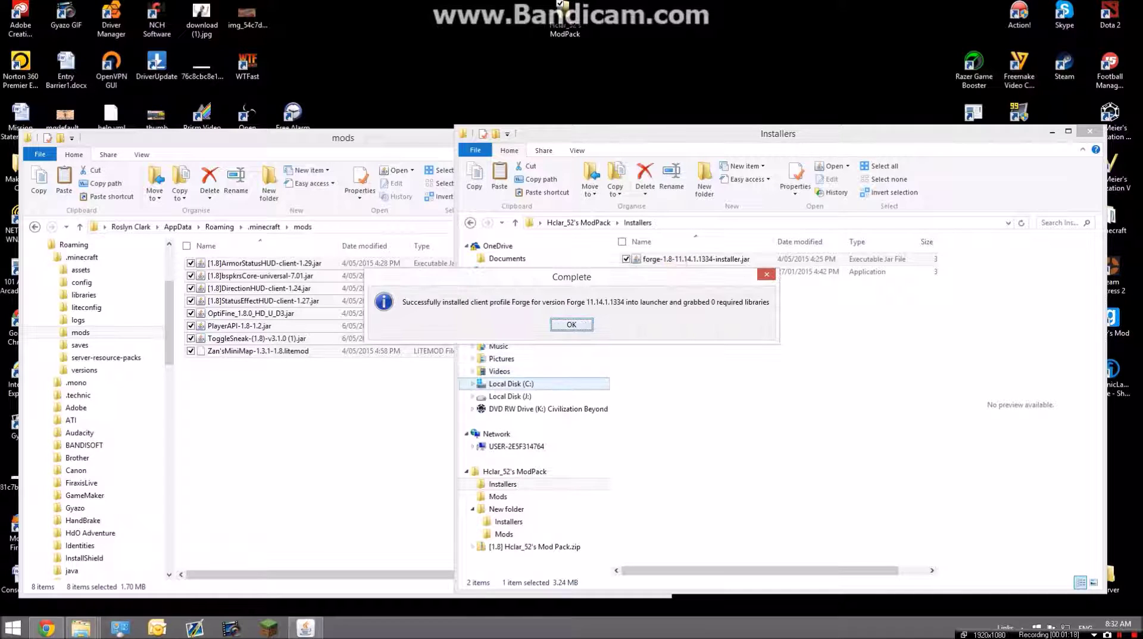
{"action": "left_click", "coordinate": [571, 324]}
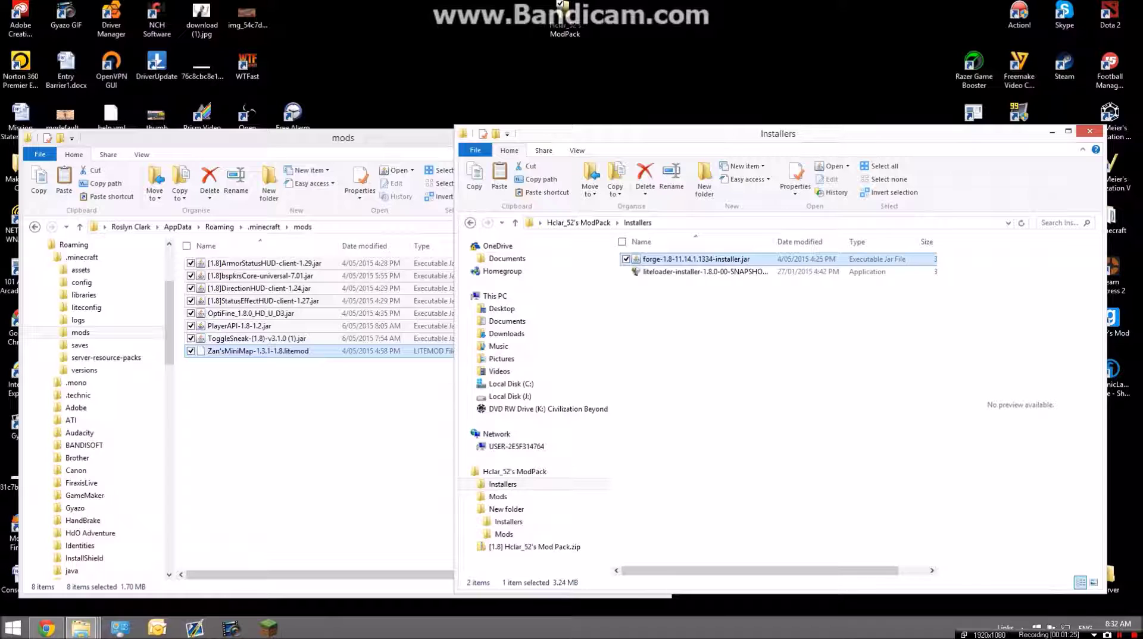
Run the LiteLoader installer from the Installers folder and install it as an extension of 1.8-Forge11.14.1.1334
{"action": "left_click", "coordinate": [705, 272]}
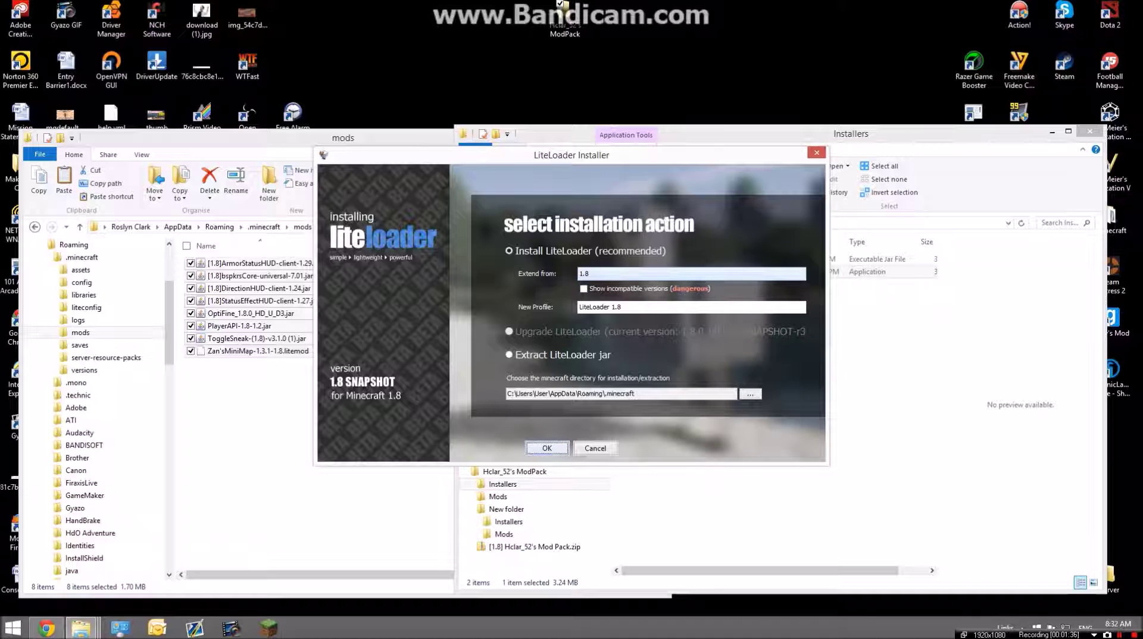
{"action": "left_click", "coordinate": [691, 274]}
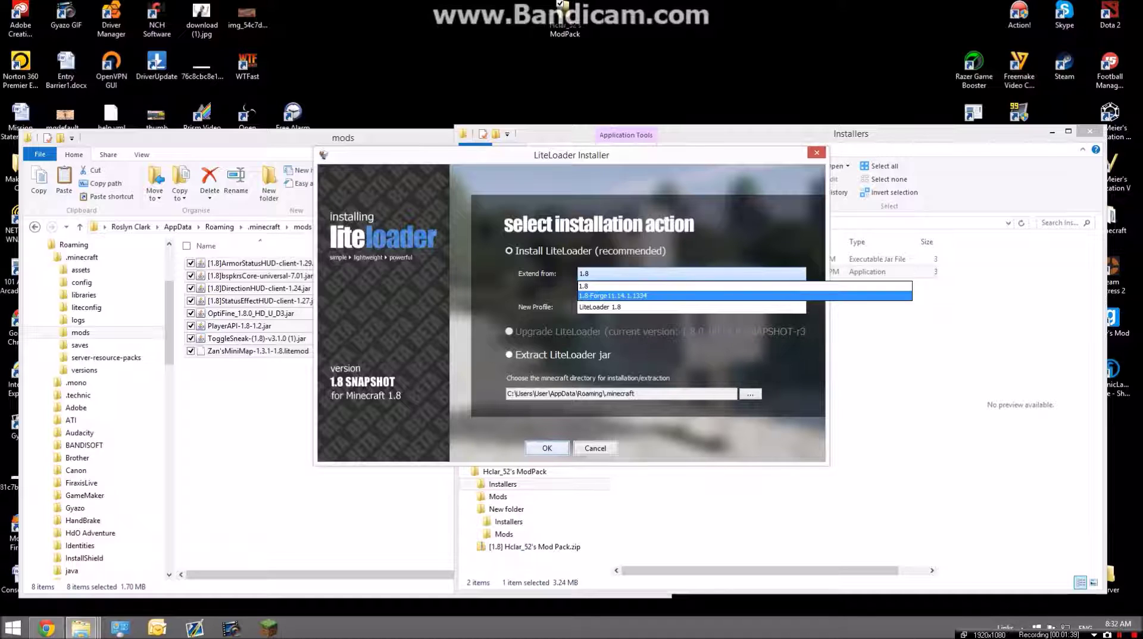
{"action": "left_click", "coordinate": [691, 295]}
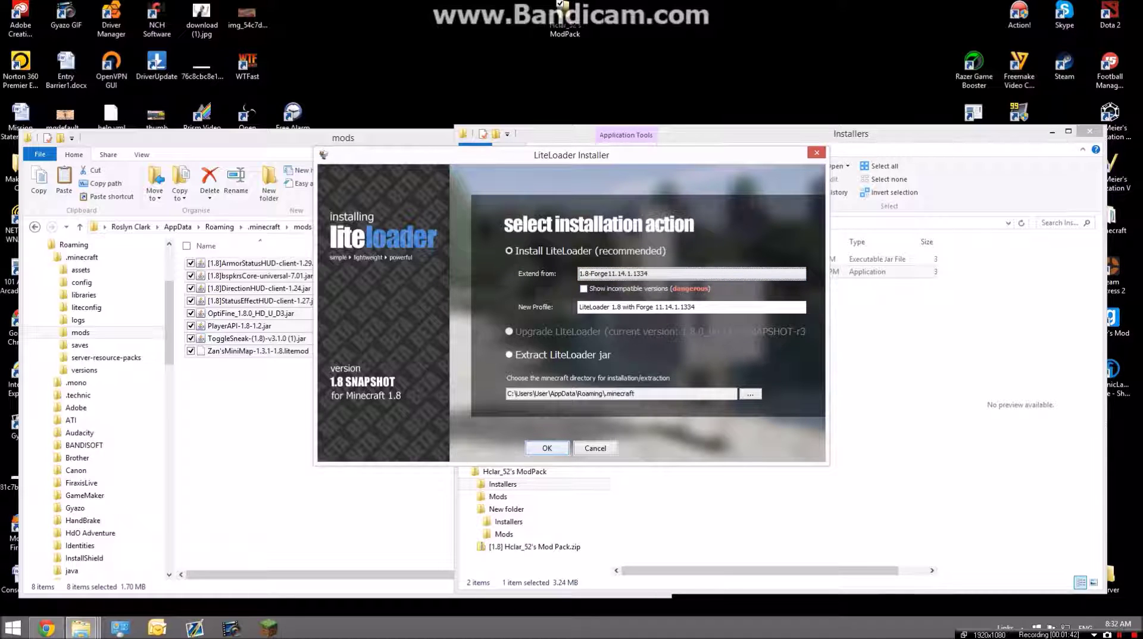
{"action": "key", "text": "Return"}
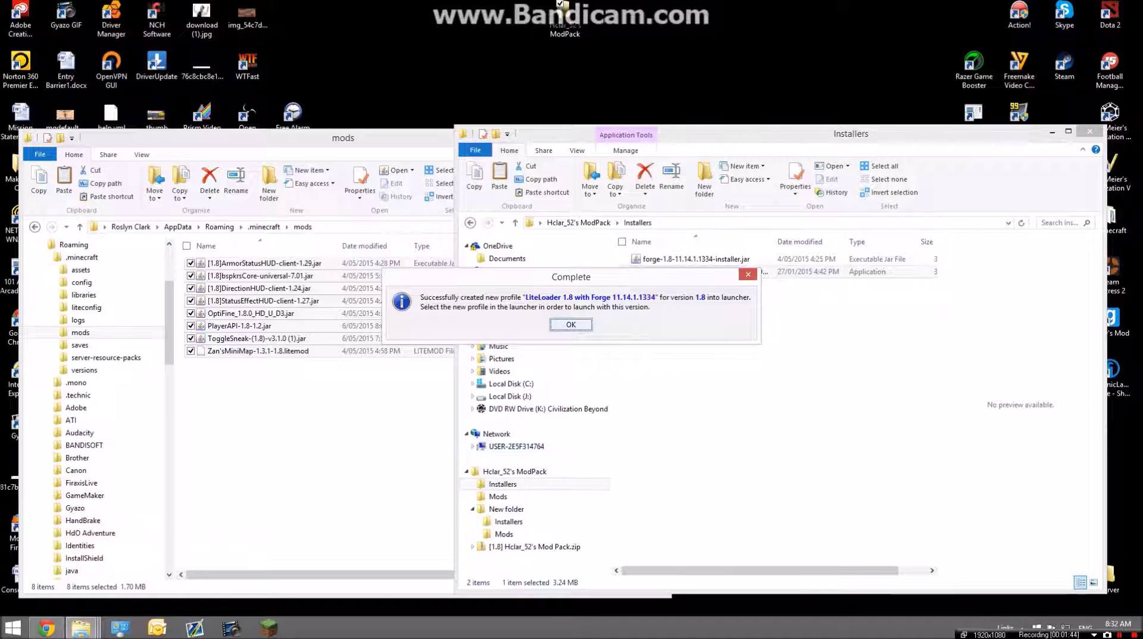
{"action": "key", "text": "Return"}
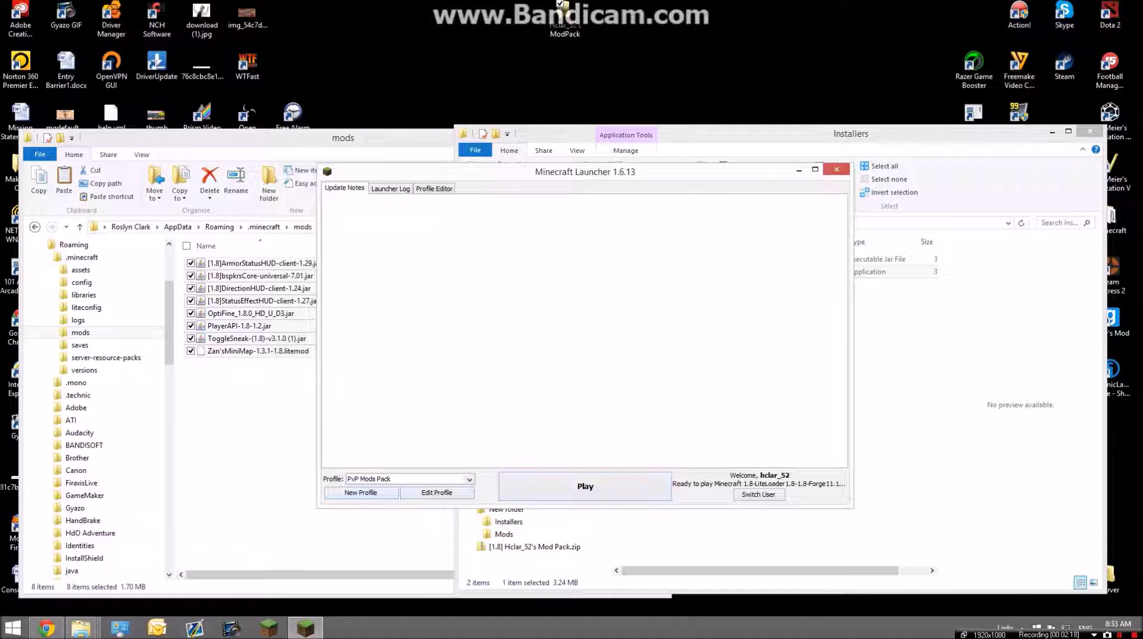
In the Minecraft Launcher, create a new profile and name it pvp mods pzko
{"action": "left_click", "coordinate": [360, 492]}
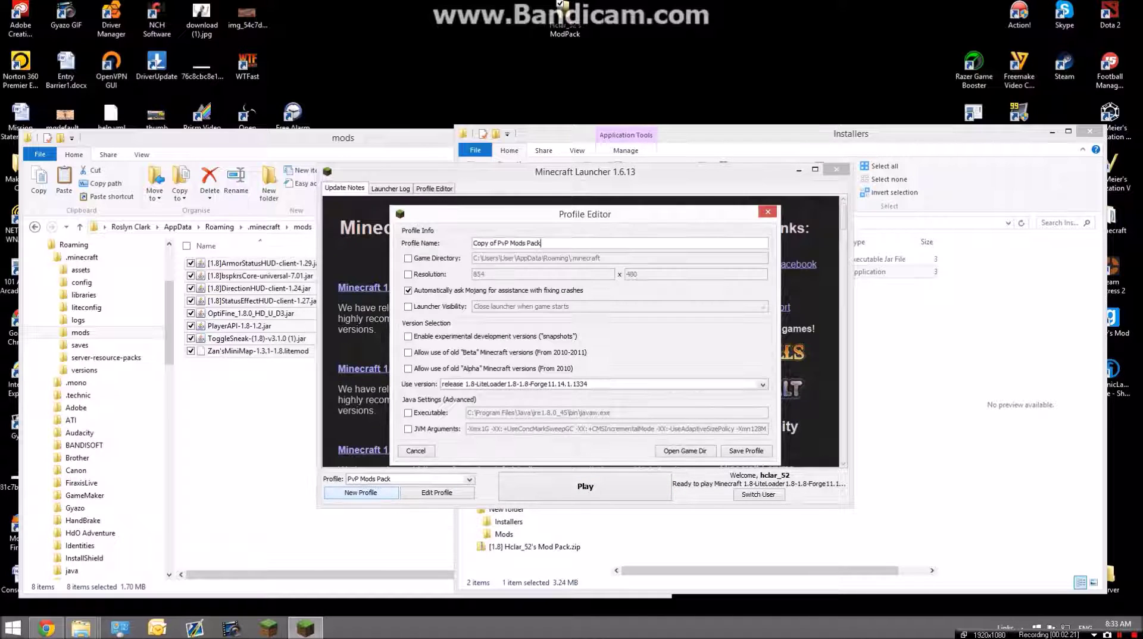
{"action": "left_click_drag", "start_coordinate": [541, 243], "coordinate": [473, 243]}
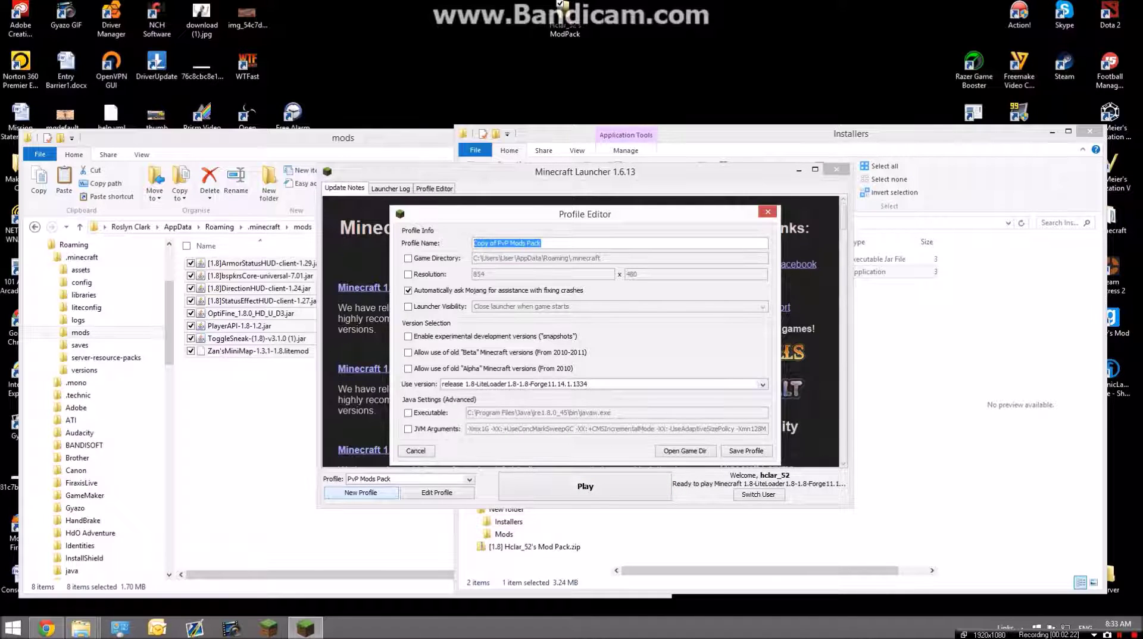
{"action": "type", "text": "pvp mods pzko"}
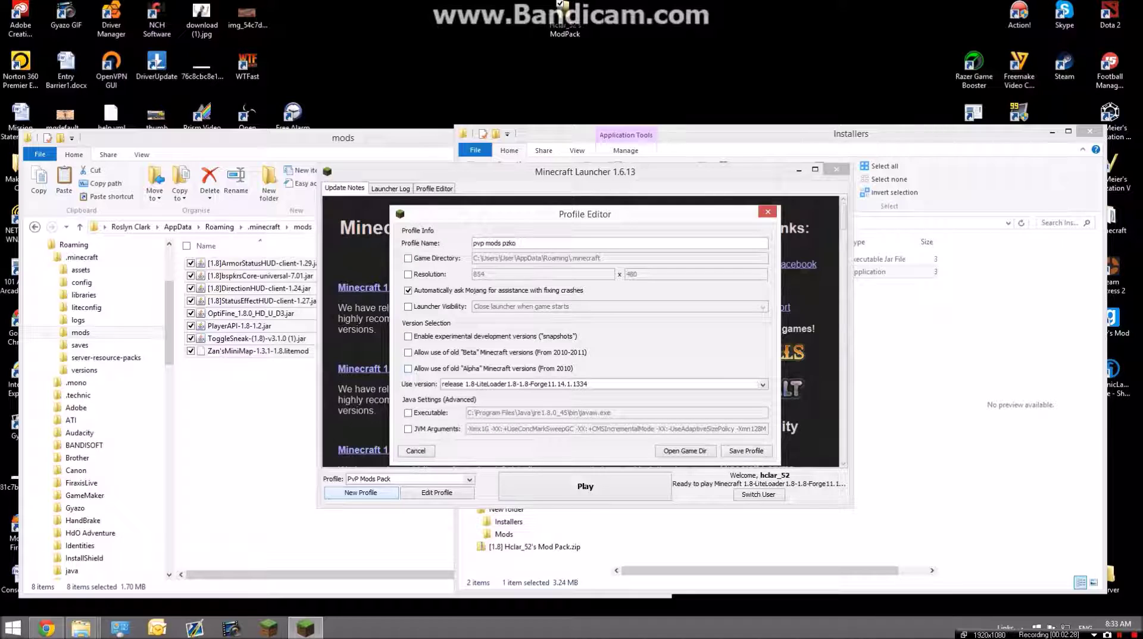
Set the new profile to use release 1.8-LiteLoader1.8-1.8-Forge11.14.1.1334 and save the profile
{"action": "left_click", "coordinate": [762, 385]}
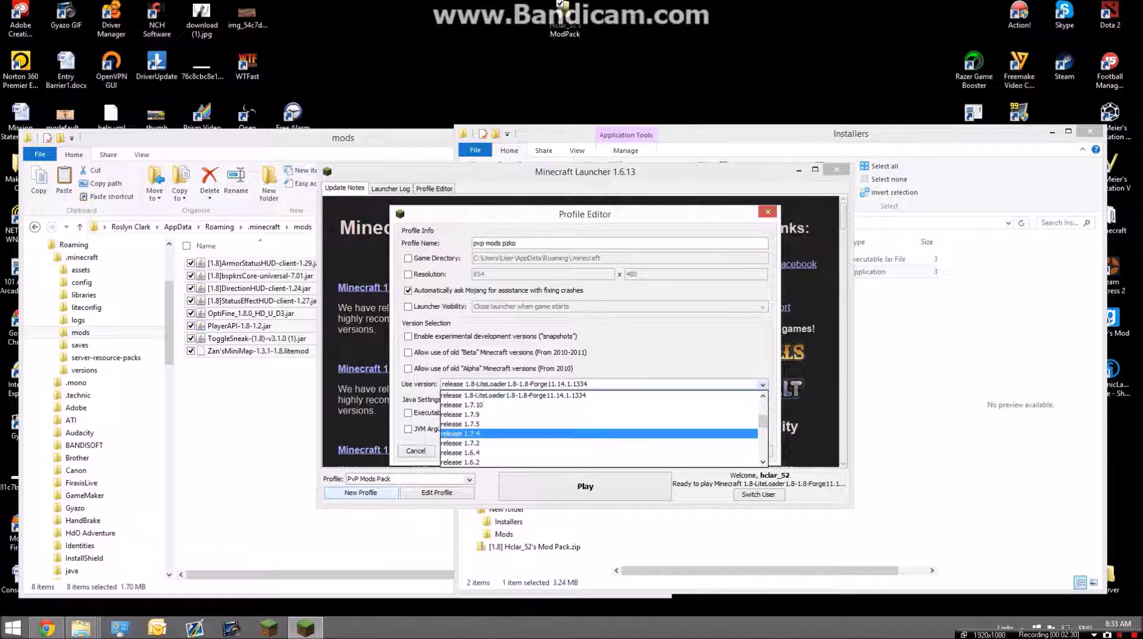
{"action": "left_click_drag", "start_coordinate": [762, 421], "coordinate": [762, 407]}
{"action": "left_click", "coordinate": [573, 395]}
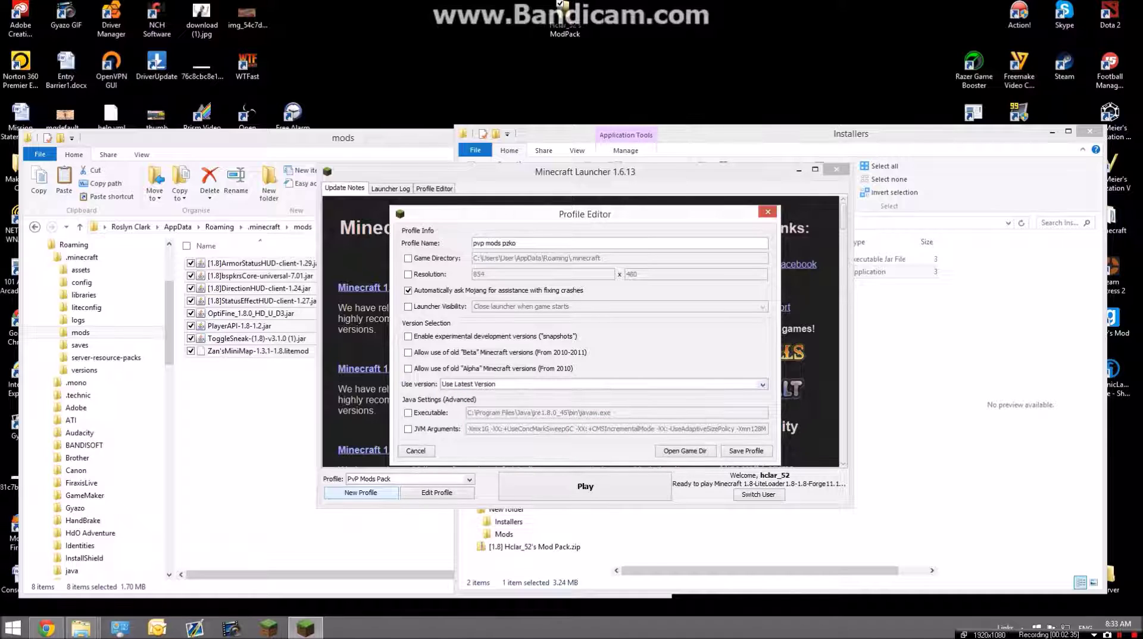
{"action": "left_click", "coordinate": [762, 384]}
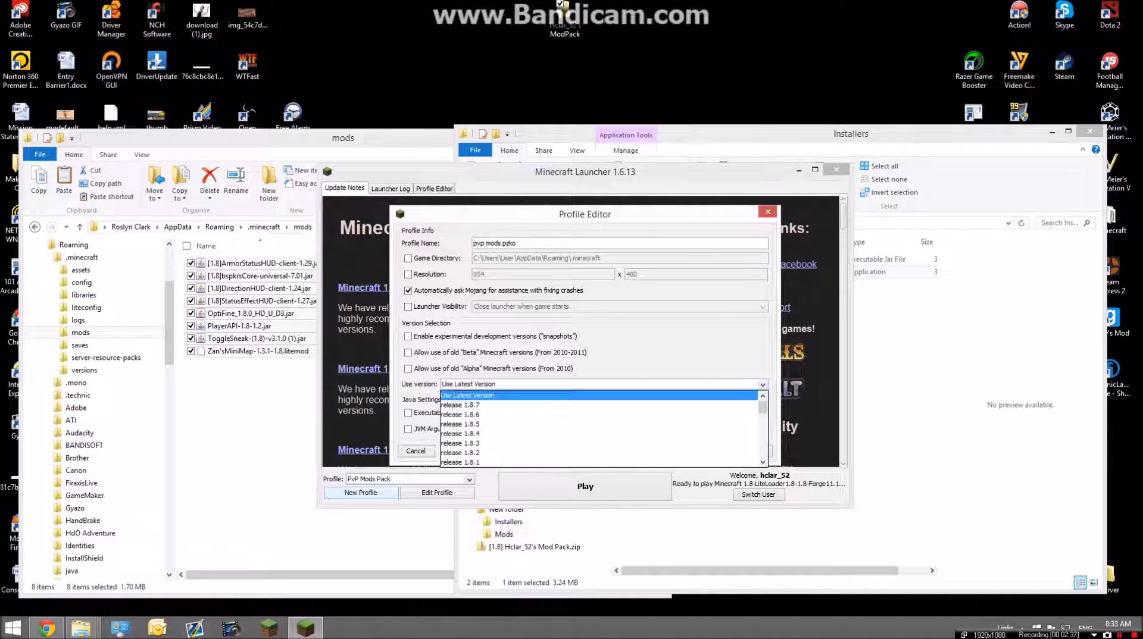
{"action": "scroll", "coordinate": [598, 428], "scroll_direction": "down", "scroll_amount": 3}
{"action": "key", "text": "Up"}
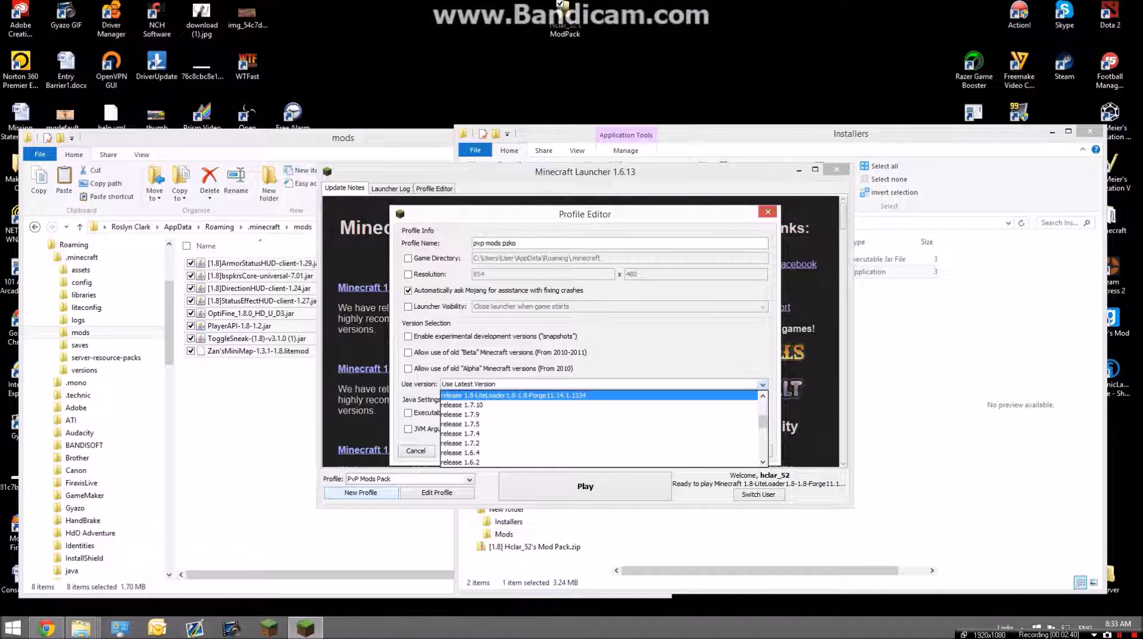
{"action": "key", "text": "Return"}
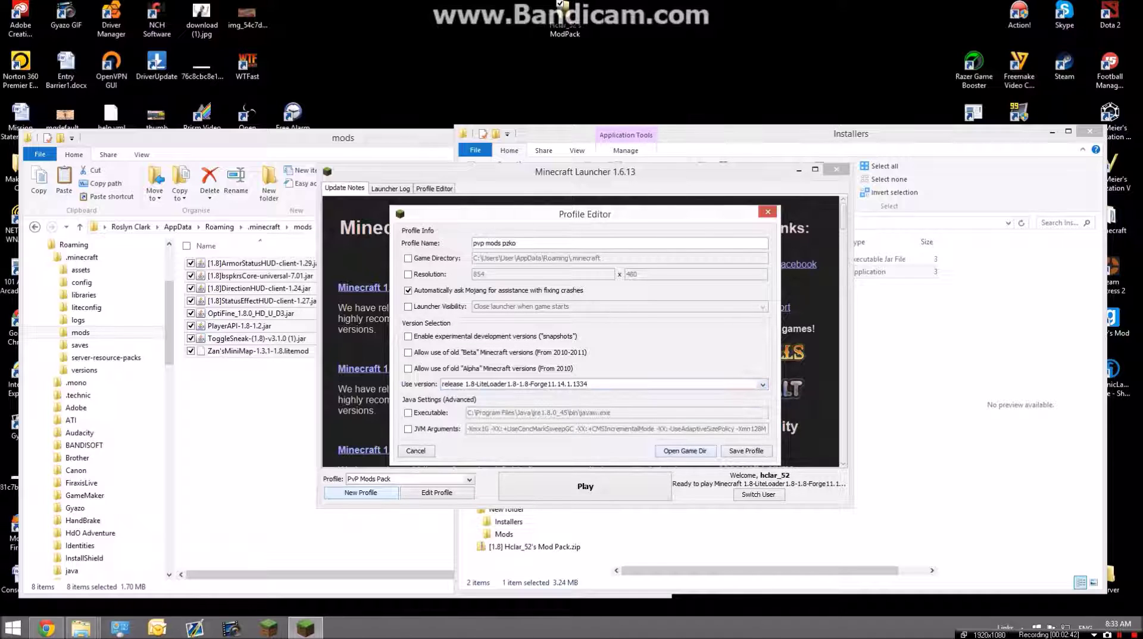
{"action": "left_click", "coordinate": [744, 450]}
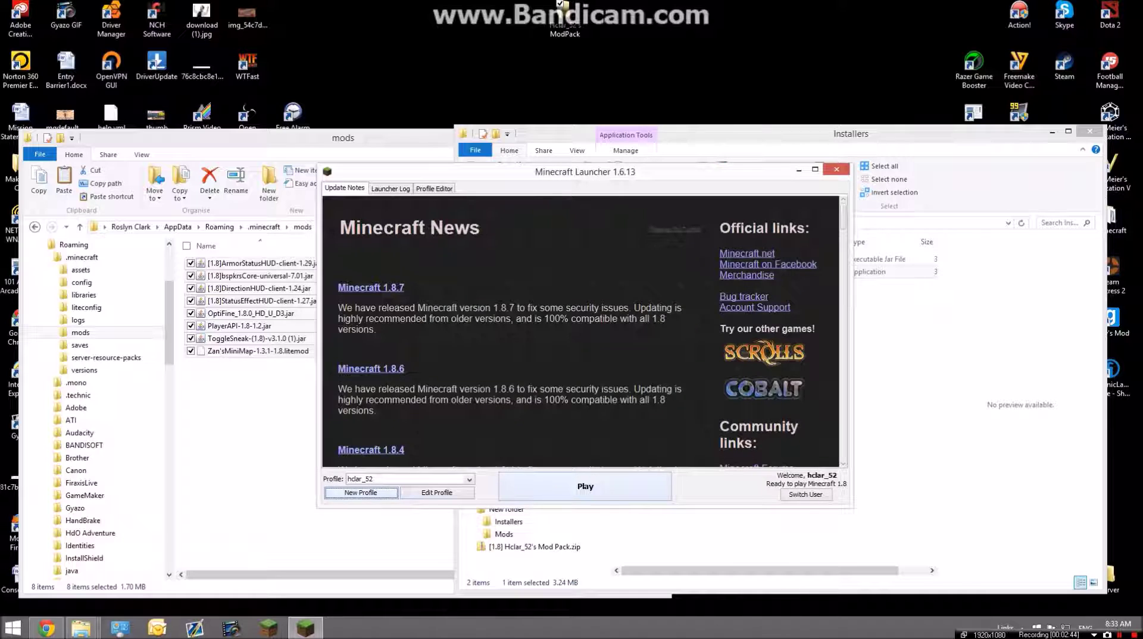
Choose the pvp mods pzko profile in the launcher and start the game
{"action": "left_click", "coordinate": [409, 479]}
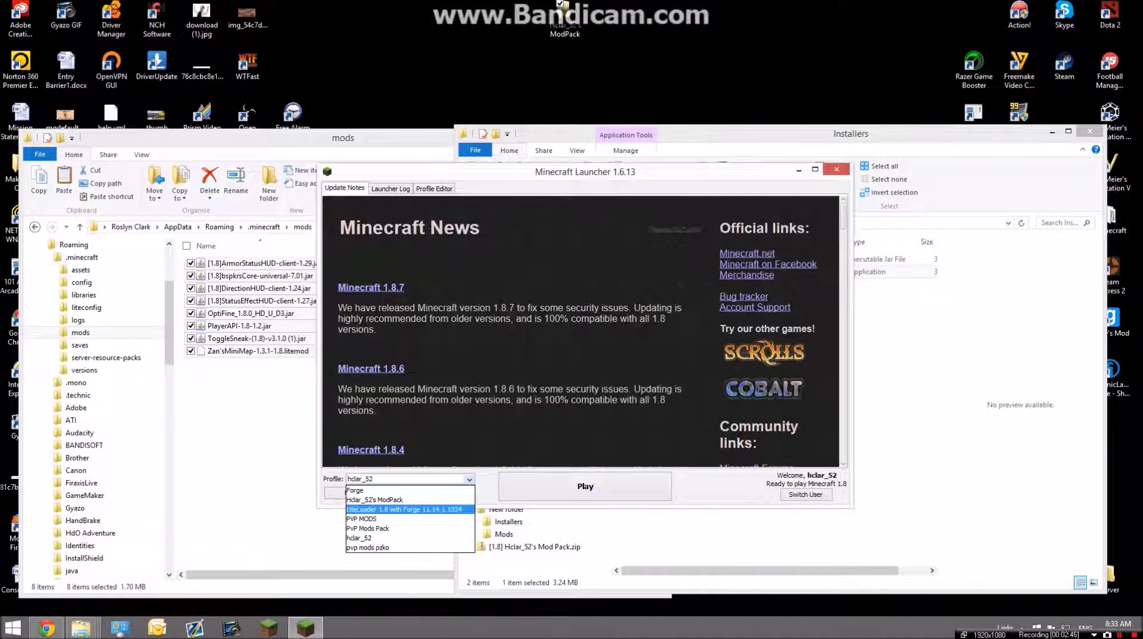
{"action": "left_click", "coordinate": [410, 548]}
{"action": "key", "text": "Return"}
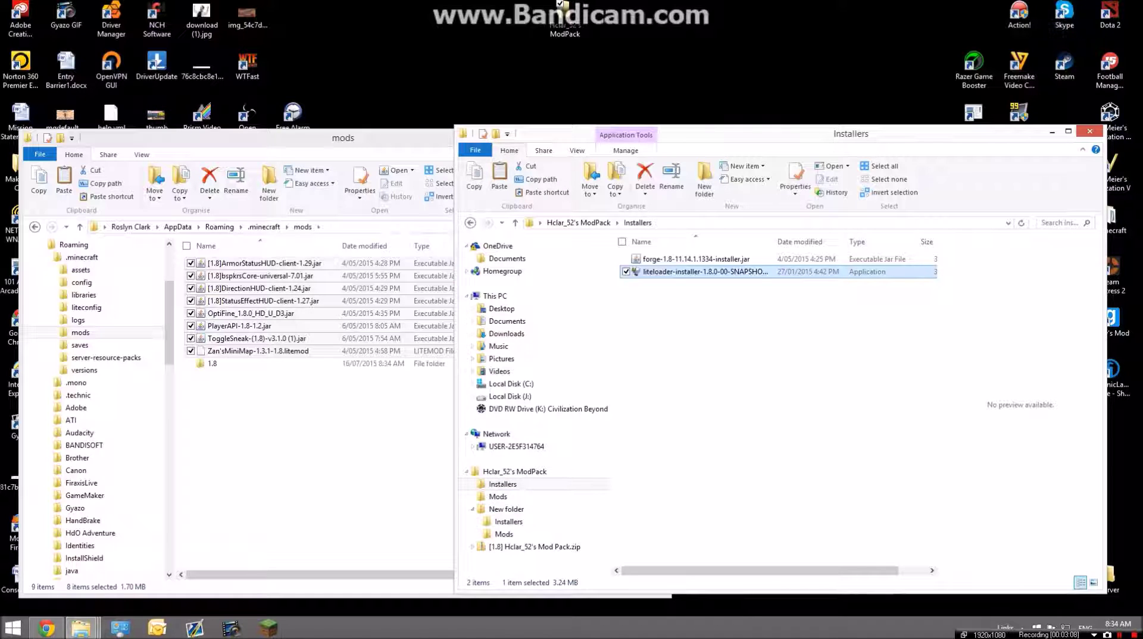
Minimize the Installers window and point out the bspkrsCore and PlayerAPI files in the mods folder
{"action": "left_click", "coordinate": [1052, 131]}
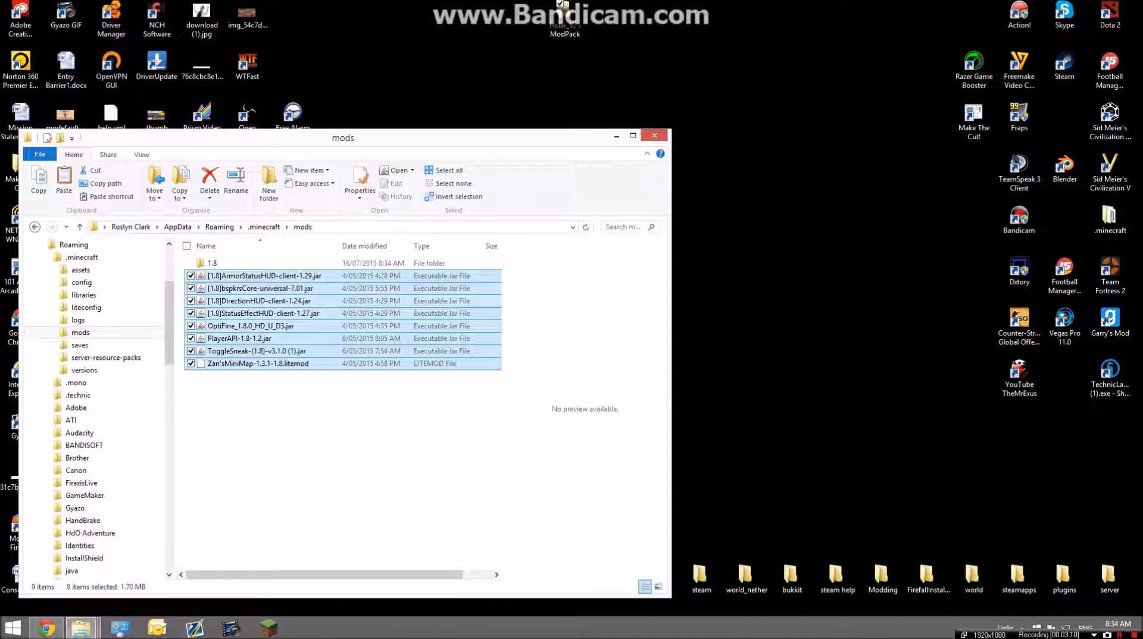
{"action": "left_click", "coordinate": [342, 417]}
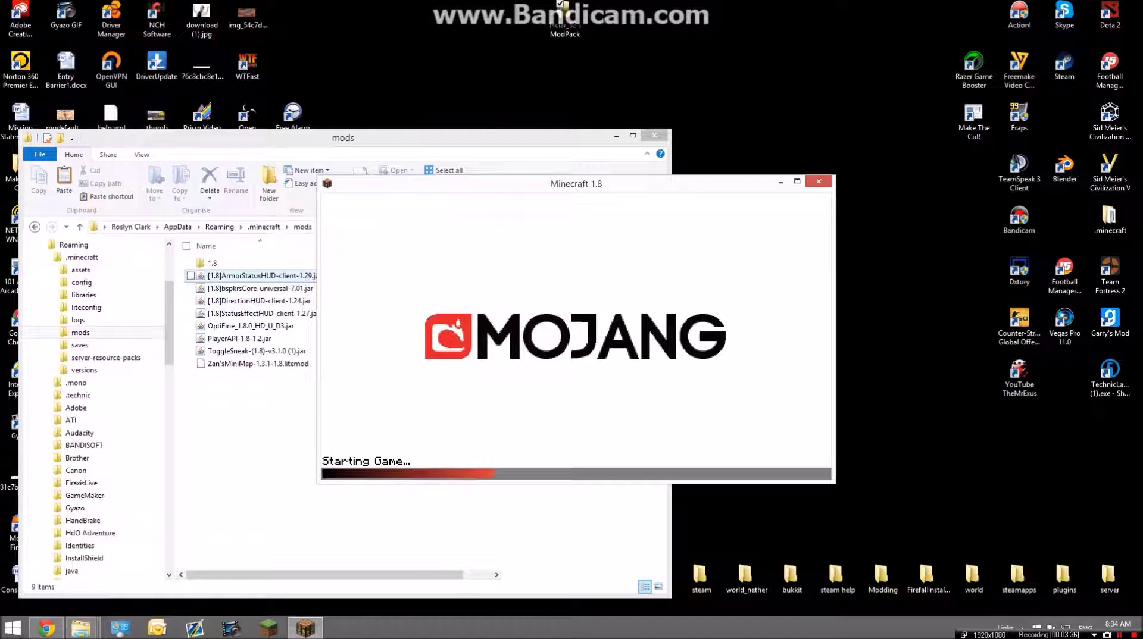
{"action": "left_click", "coordinate": [262, 288]}
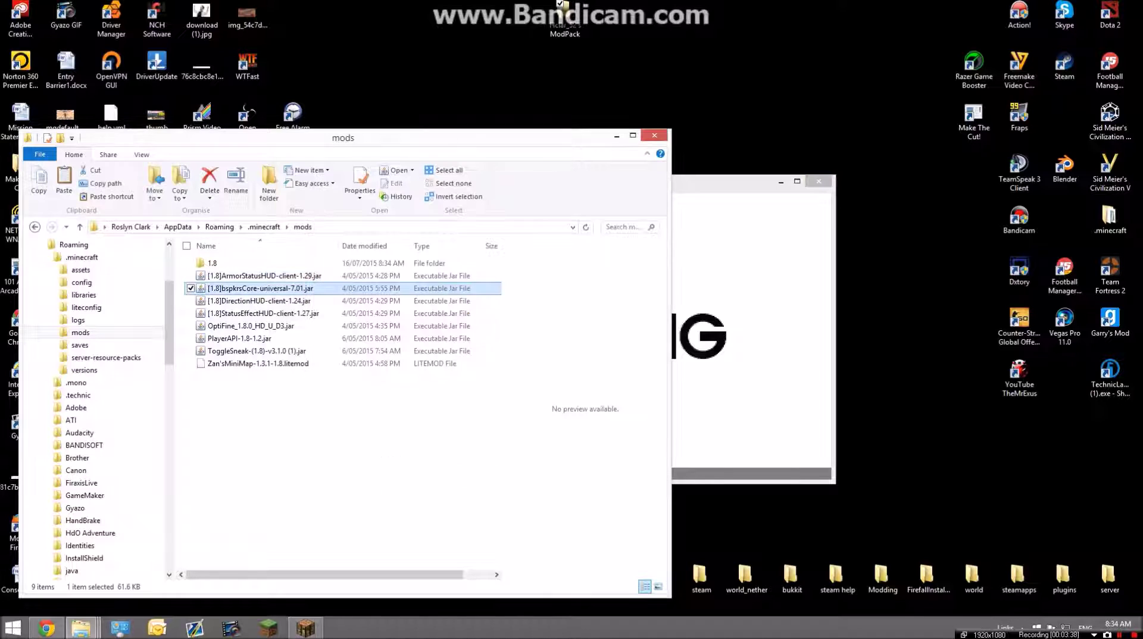
{"action": "left_click", "coordinate": [271, 339]}
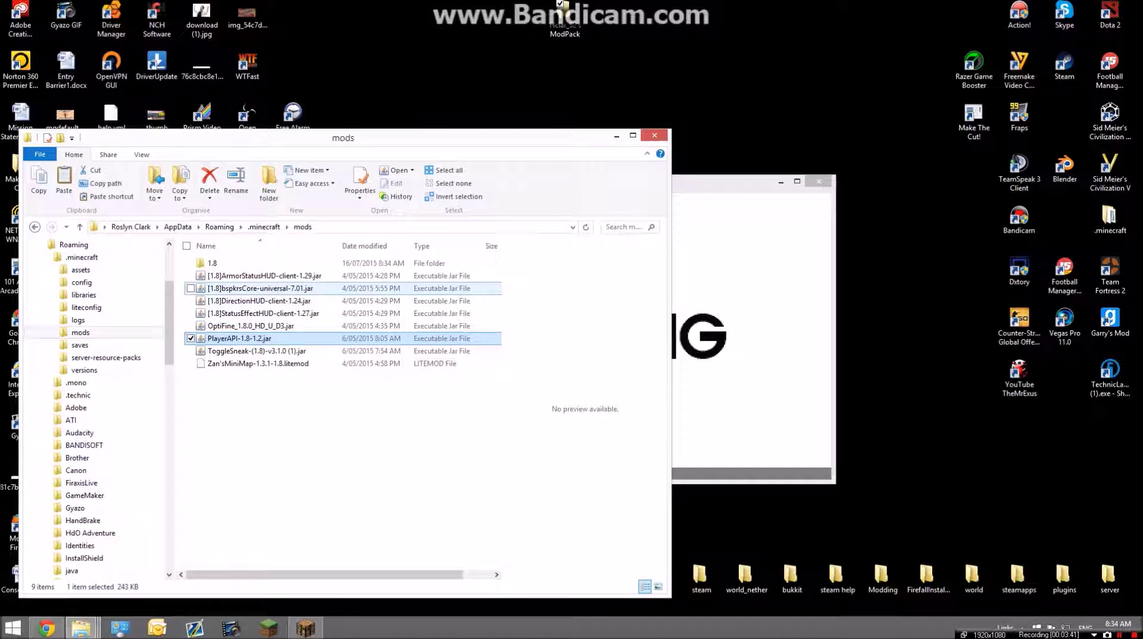
{"action": "left_click", "coordinate": [262, 288]}
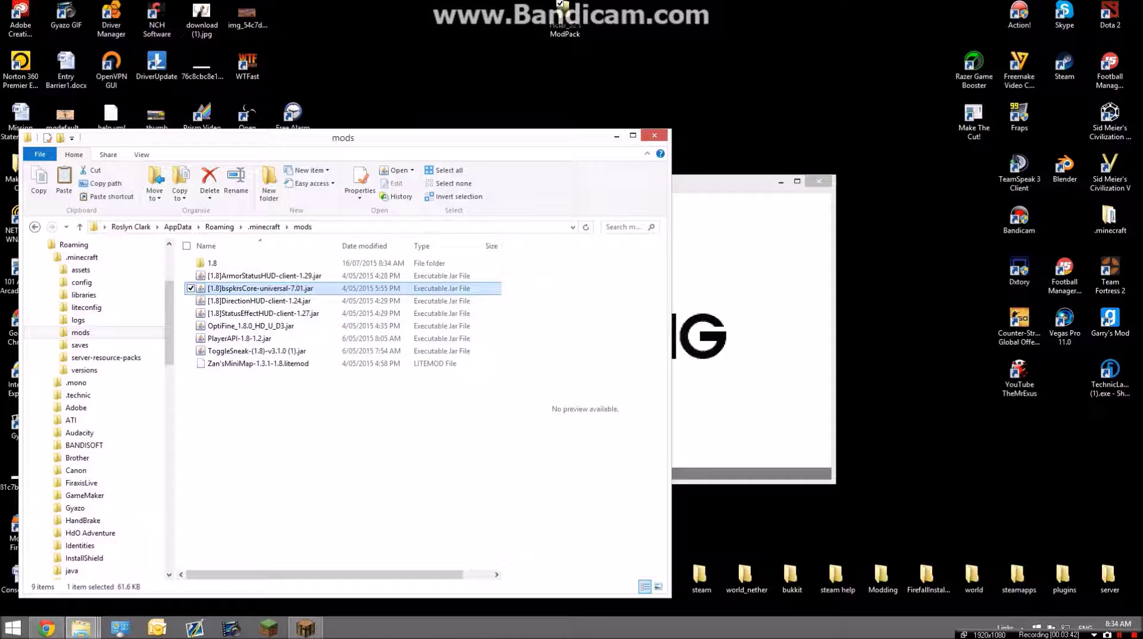
Switch to the Minecraft 1.8 window and join the Furious PvP server from the multiplayer list
{"action": "key", "text": "alt+Tab"}
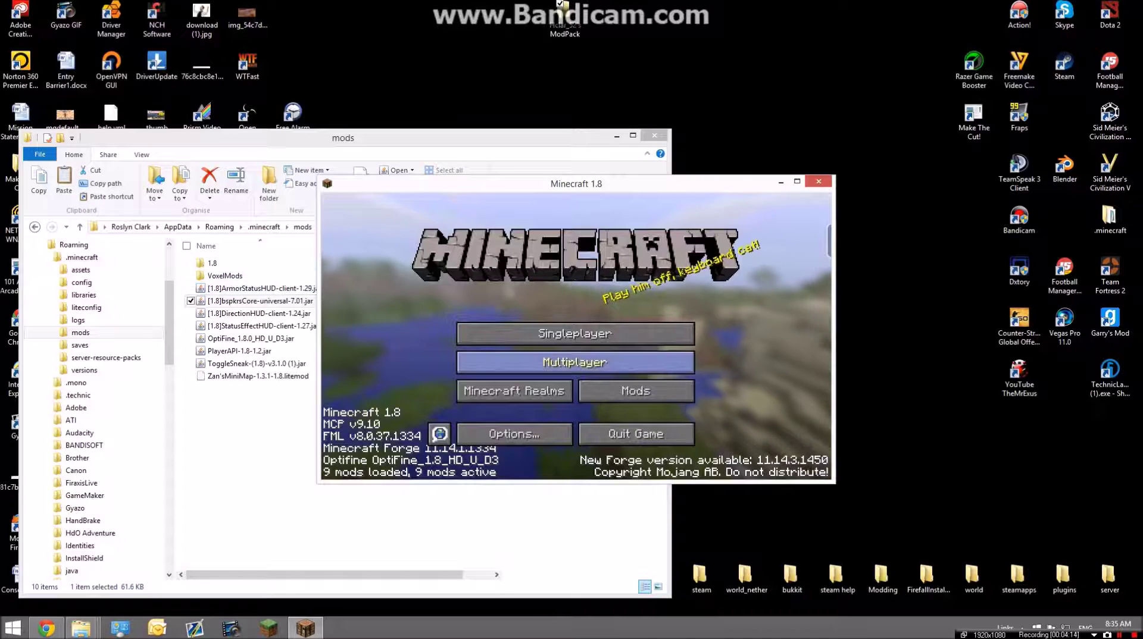
{"action": "left_click", "coordinate": [574, 363]}
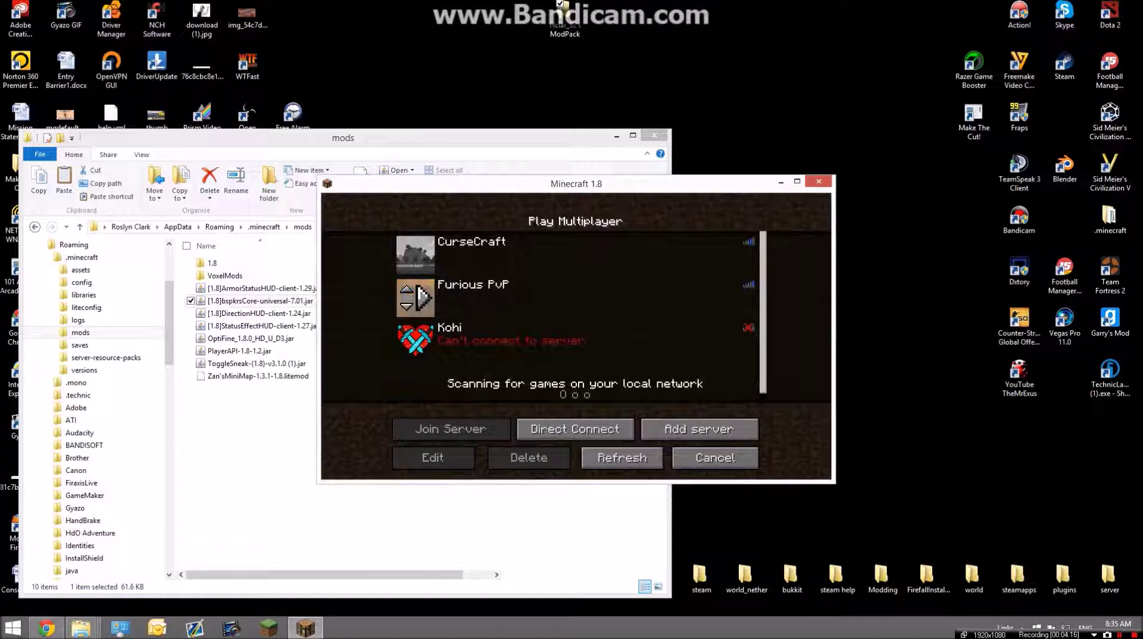
{"action": "left_click", "coordinate": [416, 297]}
{"action": "left_click", "coordinate": [416, 298]}
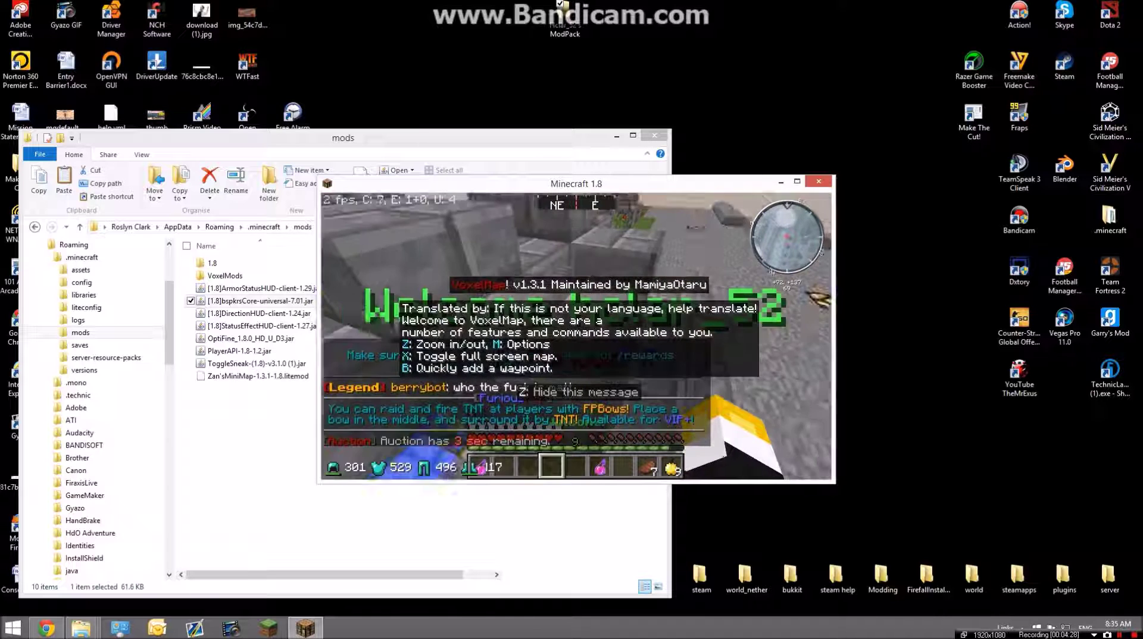
Return to play from the game menu and hide the VoxelMap welcome message
{"action": "key", "text": "Escape"}
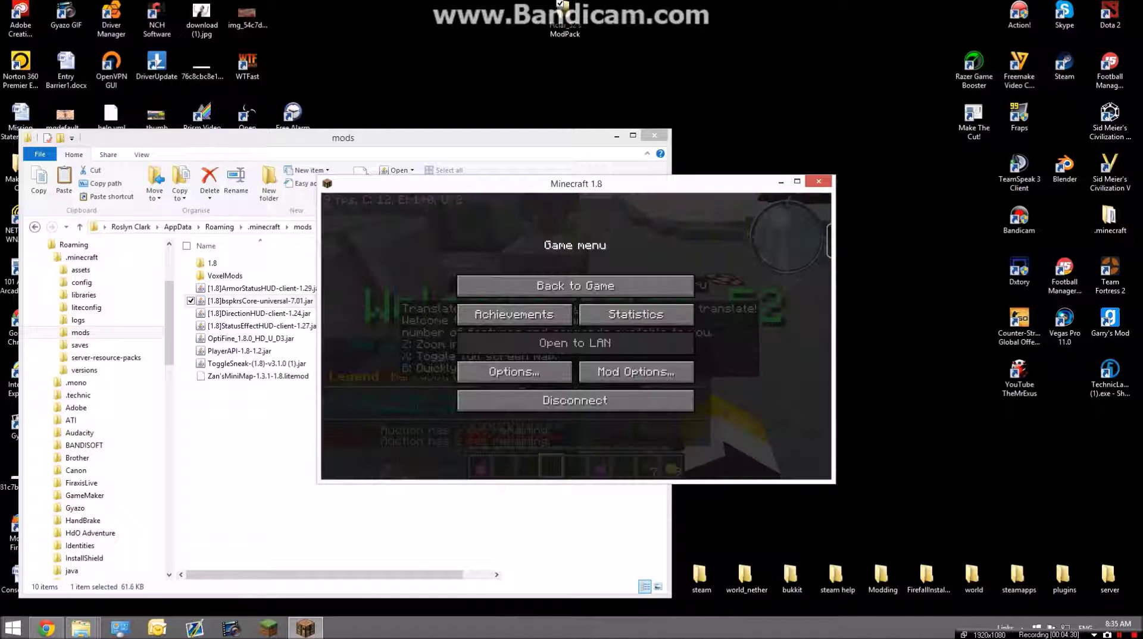
{"action": "left_click", "coordinate": [575, 286]}
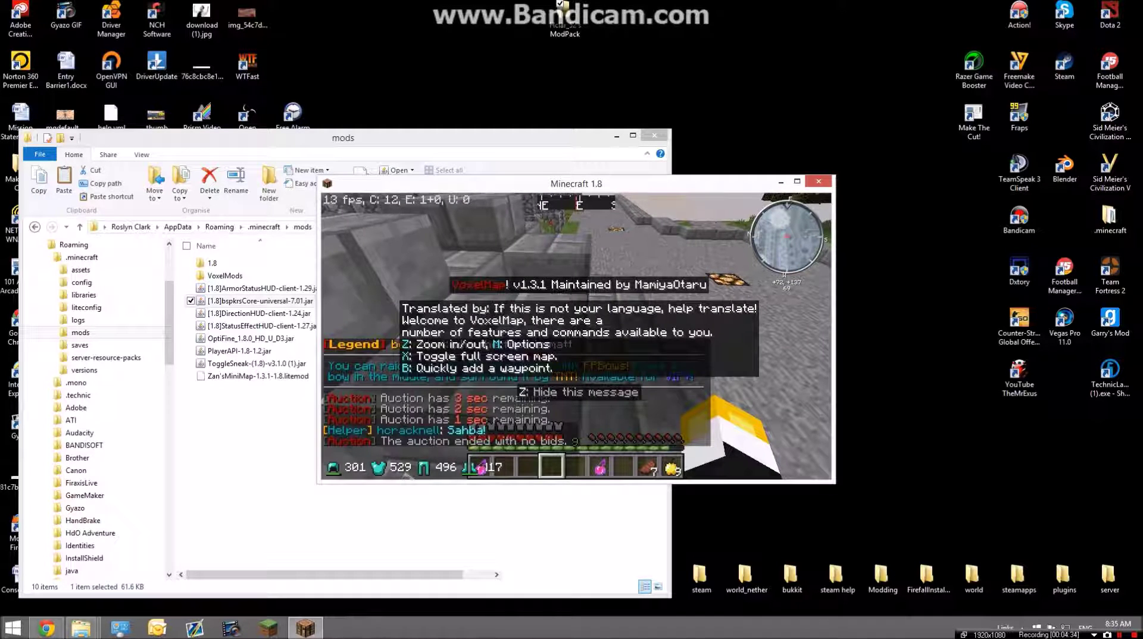
{"action": "key", "text": "z"}
Toggle the Radar setting in the minimap's radar options and return to the game
{"action": "key", "text": "m"}
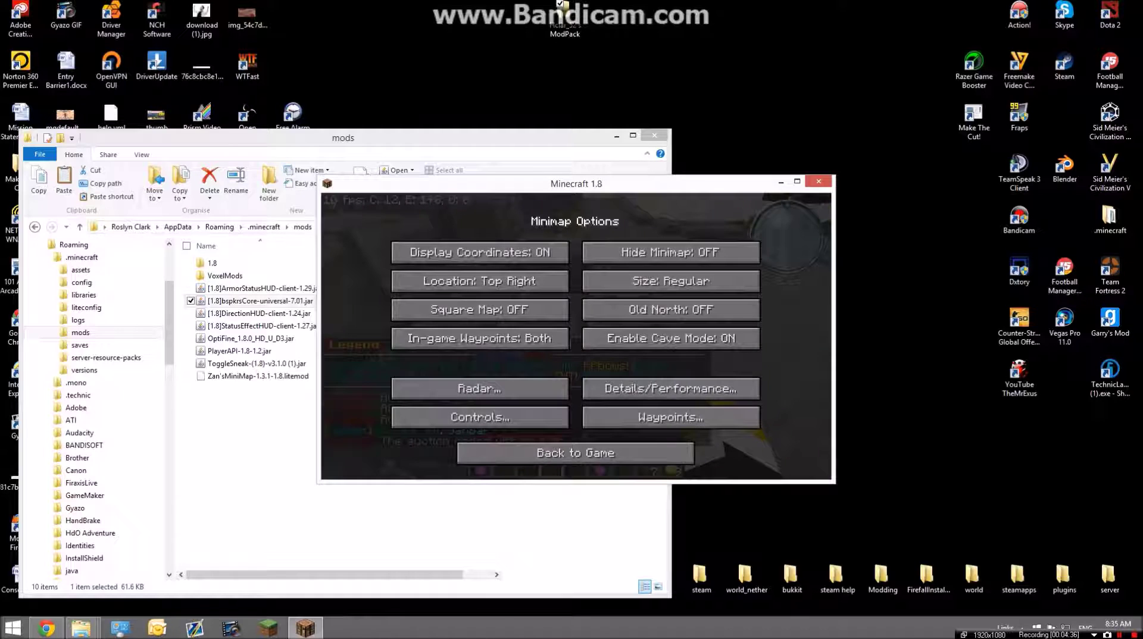
{"action": "left_click", "coordinate": [479, 388]}
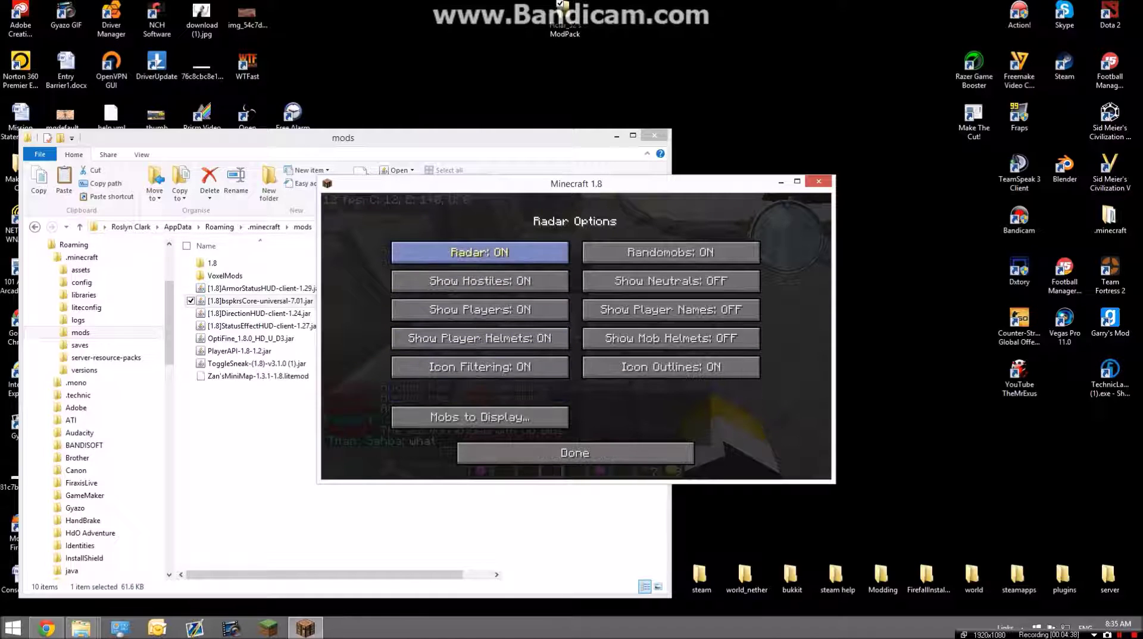
{"action": "left_click", "coordinate": [480, 252]}
{"action": "left_click", "coordinate": [575, 453]}
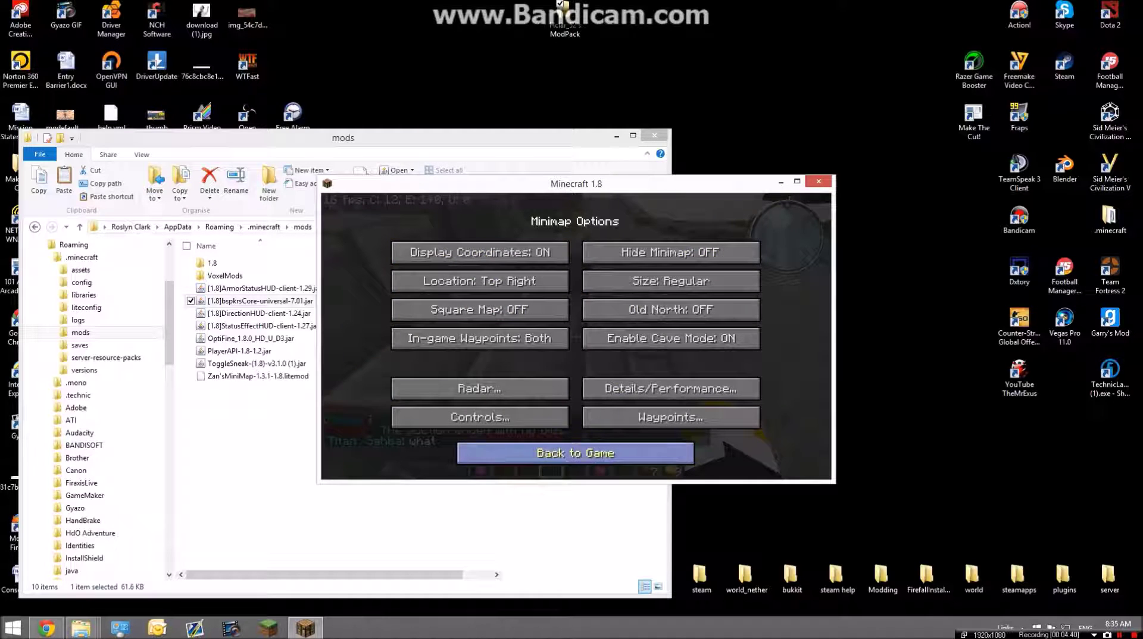
{"action": "left_click", "coordinate": [575, 453]}
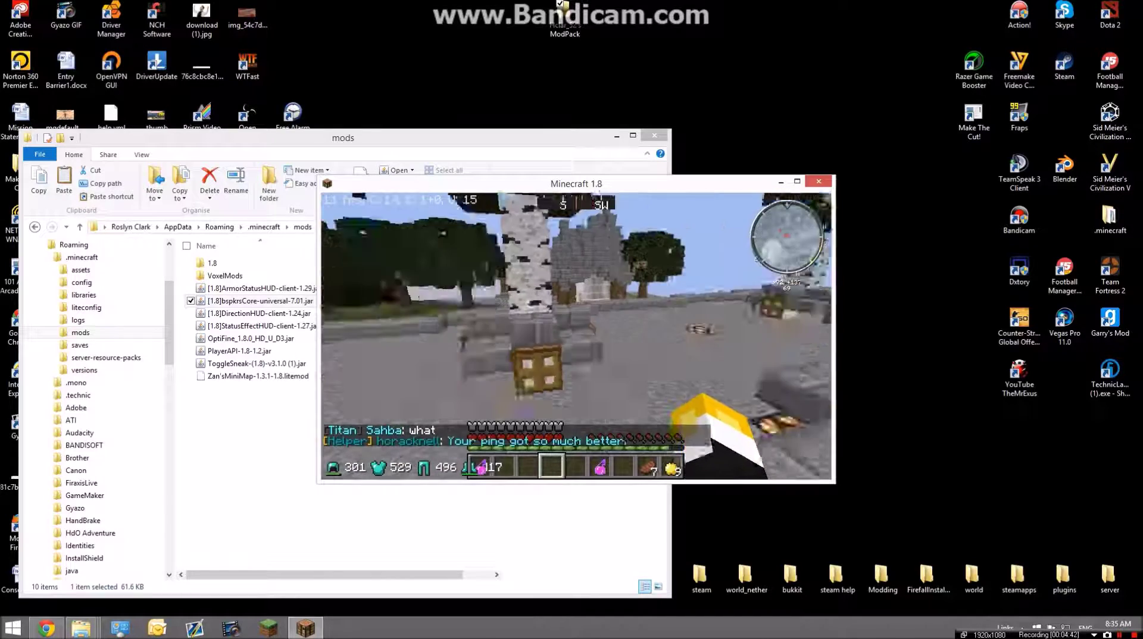
View the server's chat history, close it, and check the online player list
{"action": "key", "text": "t"}
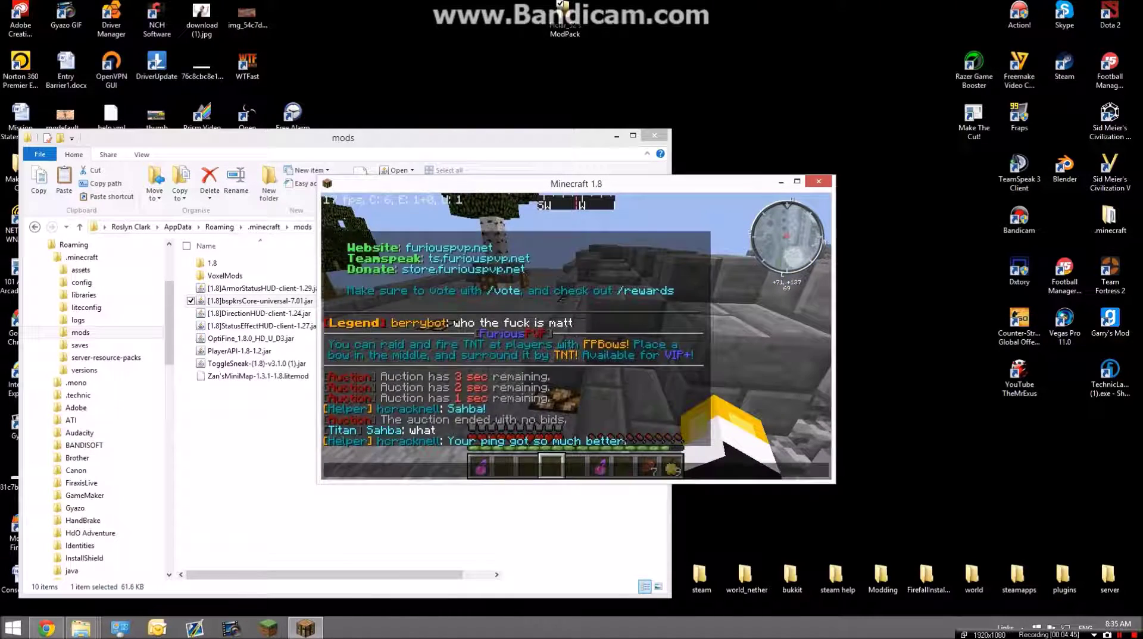
{"action": "key", "text": "Escape"}
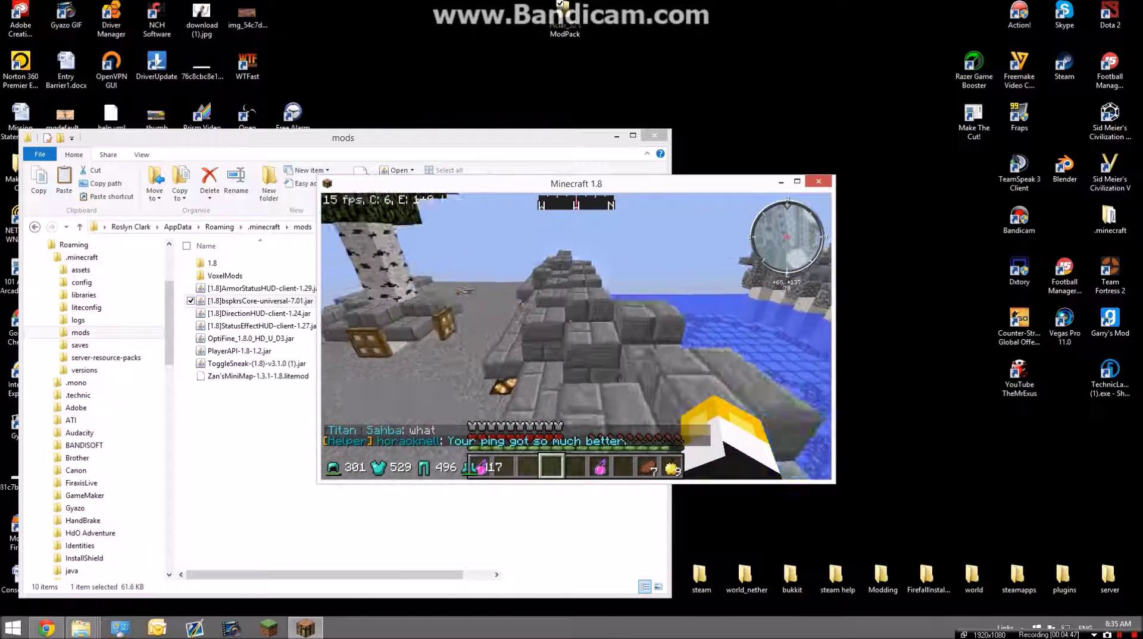
{"action": "key", "text": "Tab"}
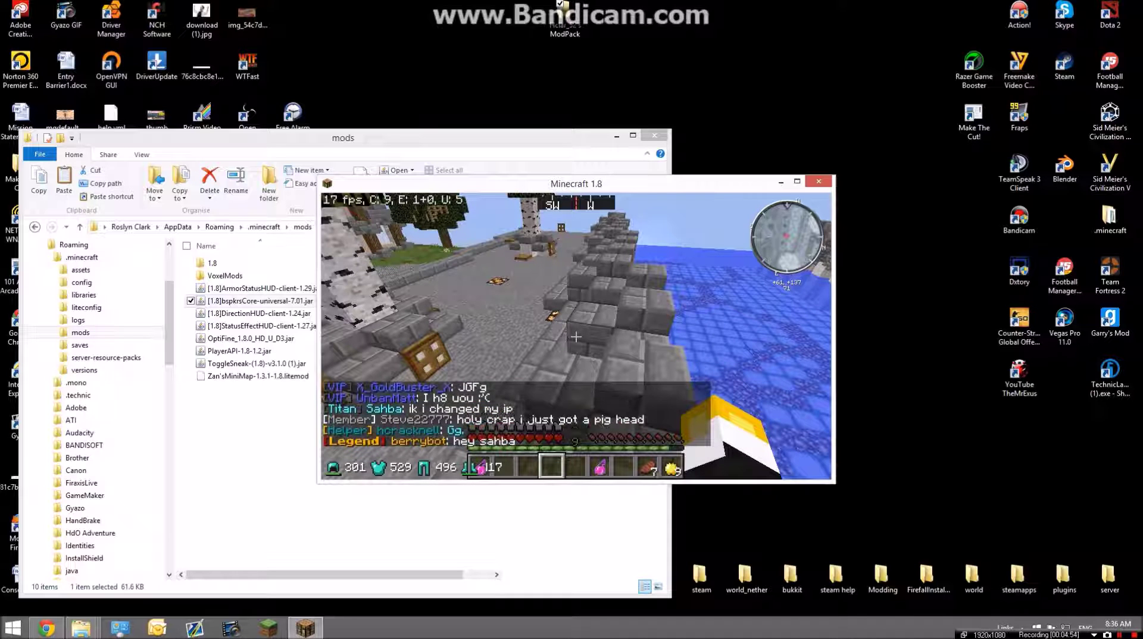
Turn on toggled sprinting and run around the server area to demonstrate the mods' on-screen displays
{"action": "key", "text": "ctrl"}
{"action": "key", "text": "space"}
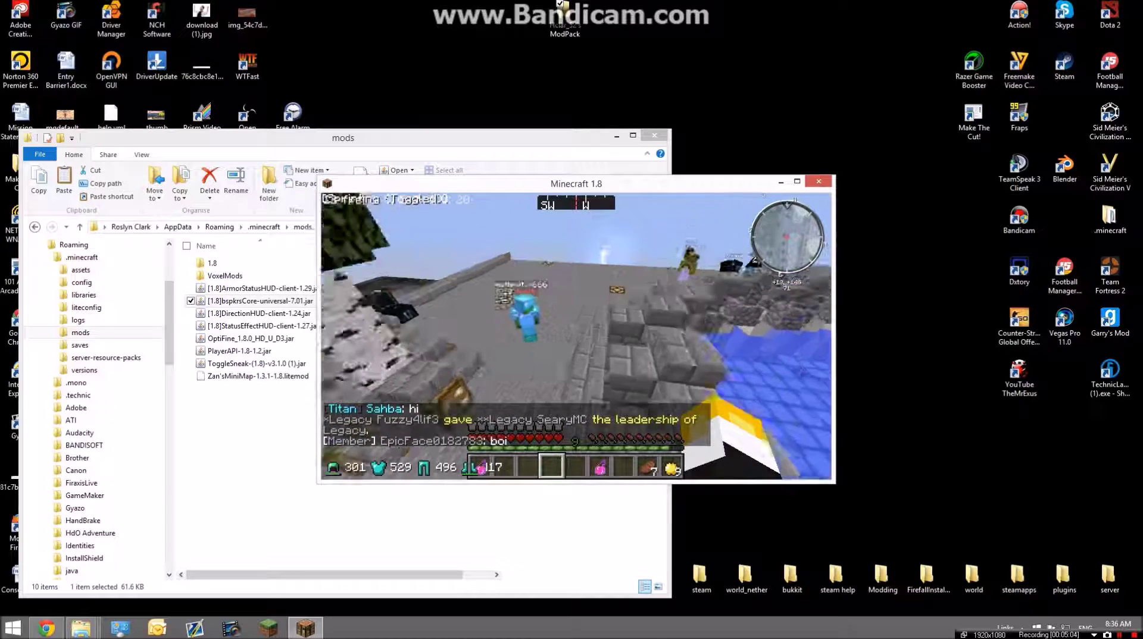
{"action": "key", "text": "w"}
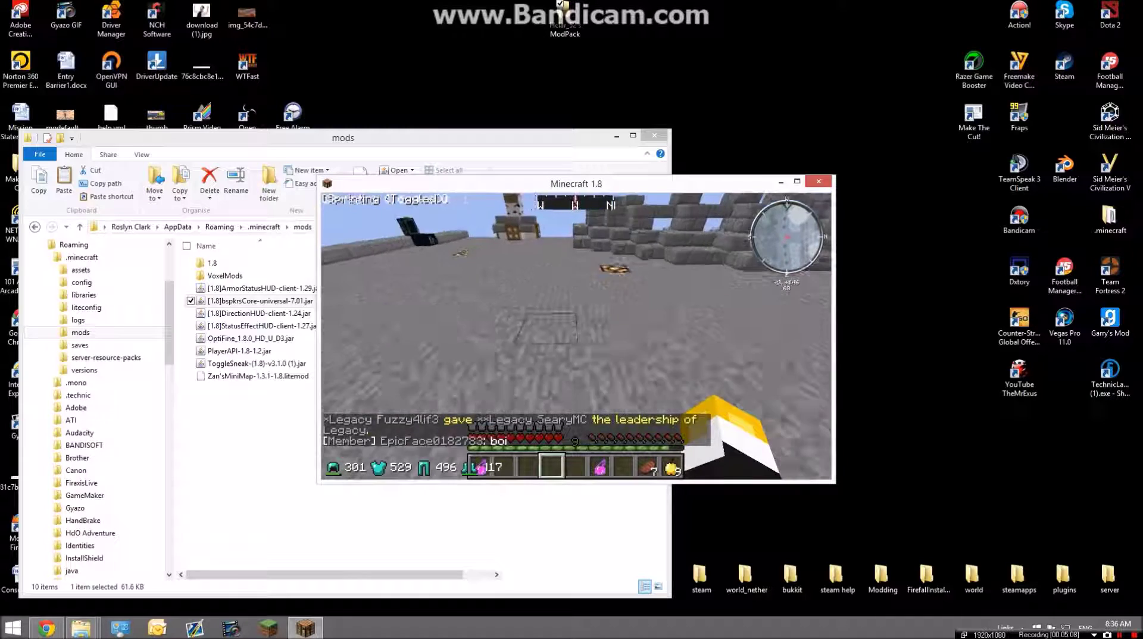
{"action": "key", "text": "w"}
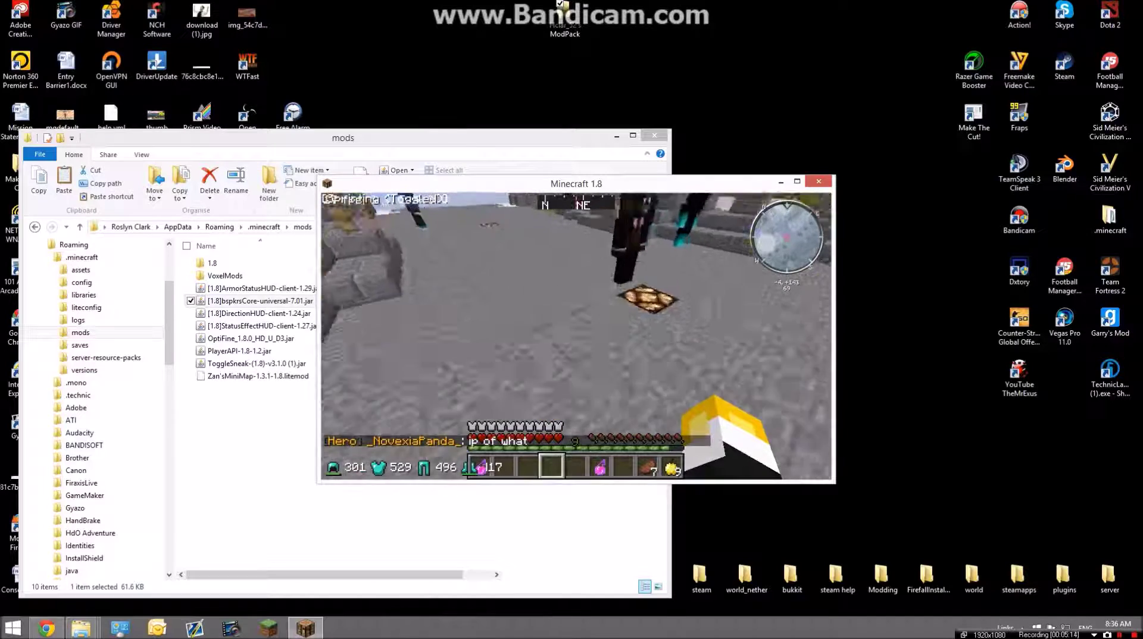
{"action": "key", "text": "w"}
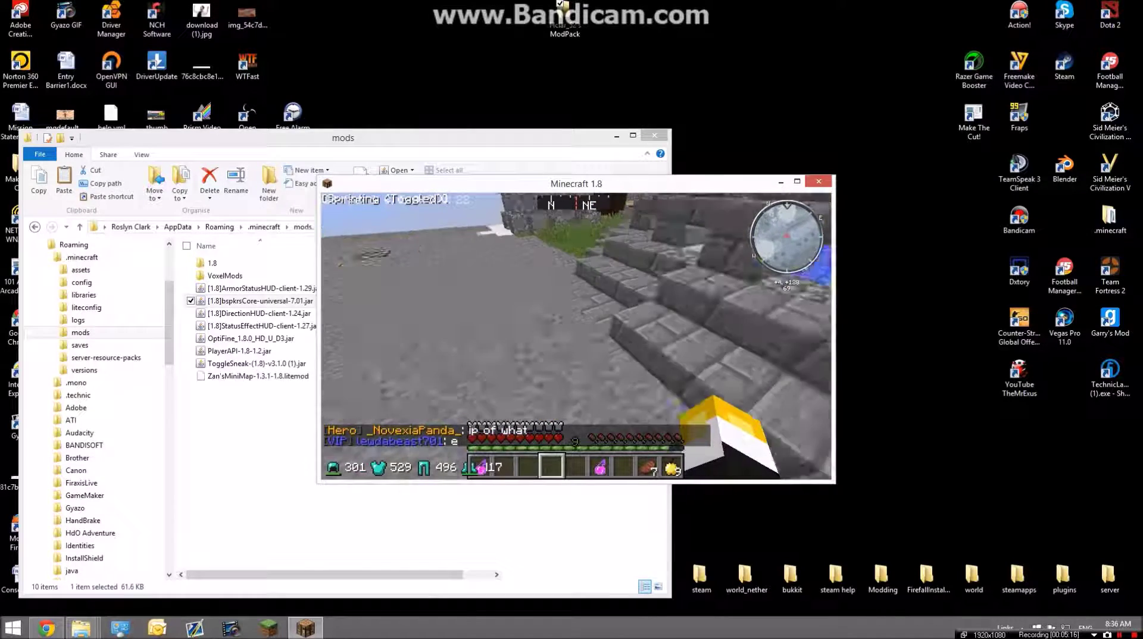
{"action": "key", "text": "w"}
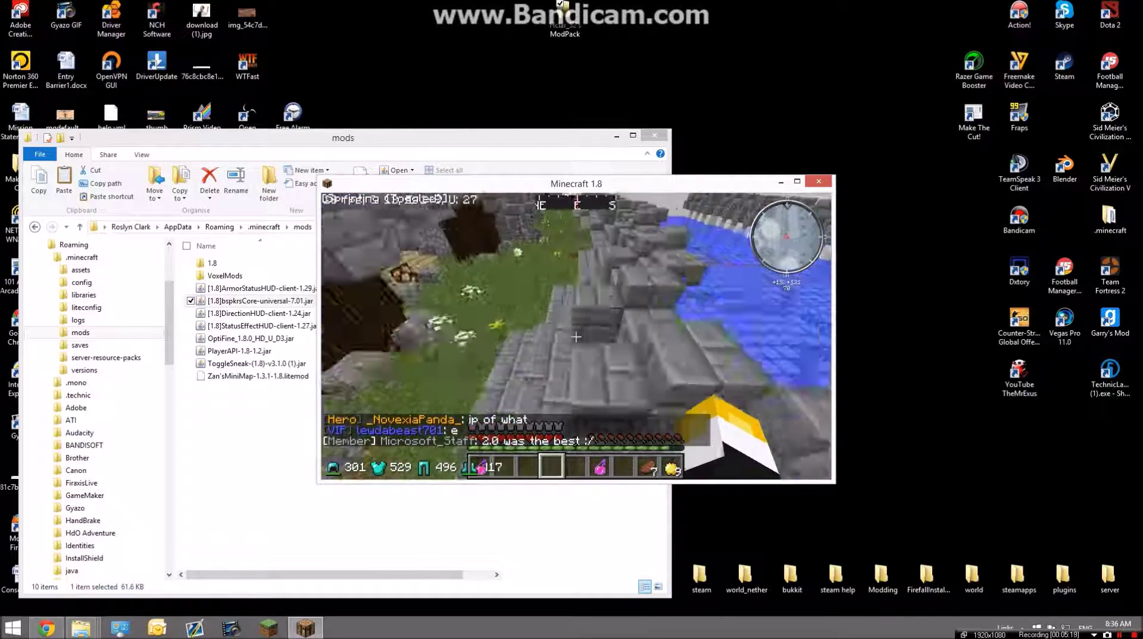